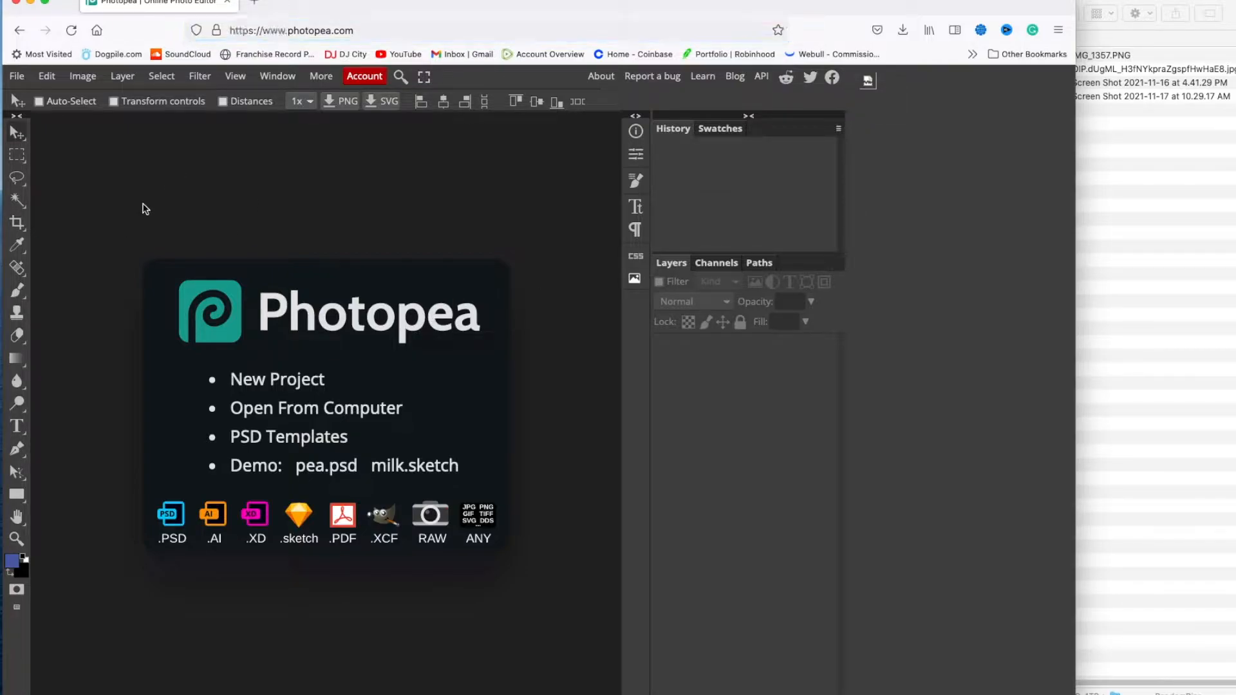
# Create a new project from the Youtube Cover preset, 2560 x 1440 px, with a white background.
pyautogui.click(276, 381)
pyautogui.click(179, 504)
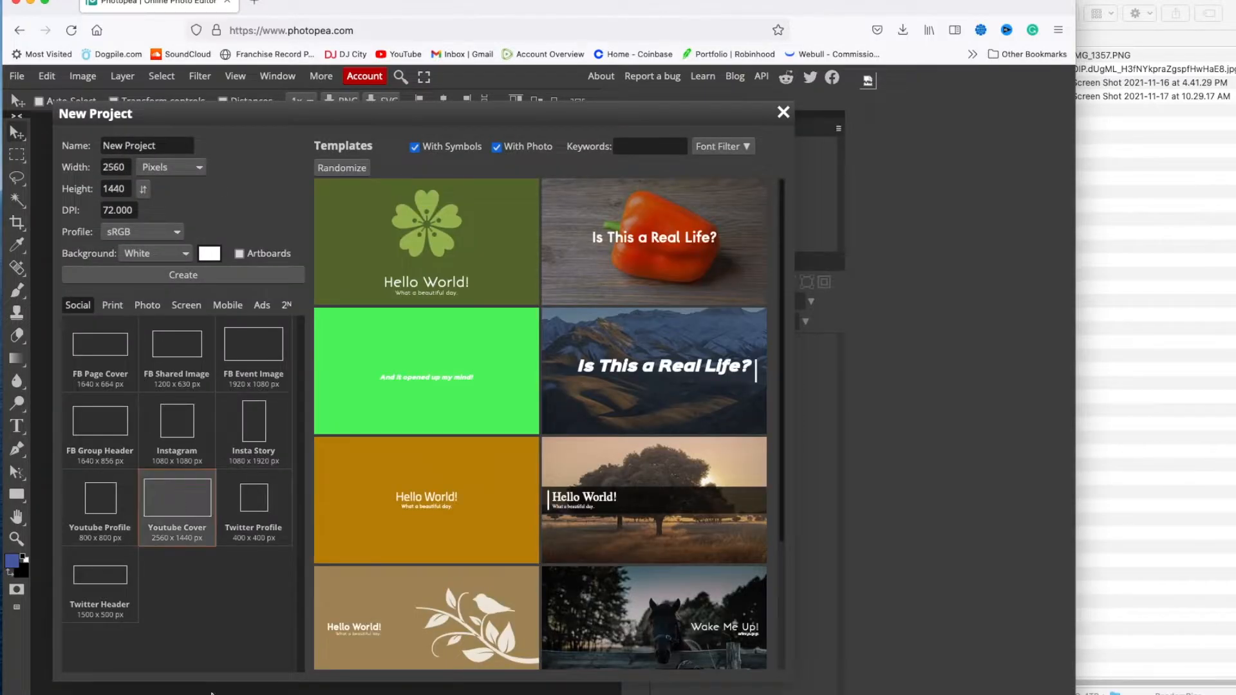
pyautogui.click(183, 276)
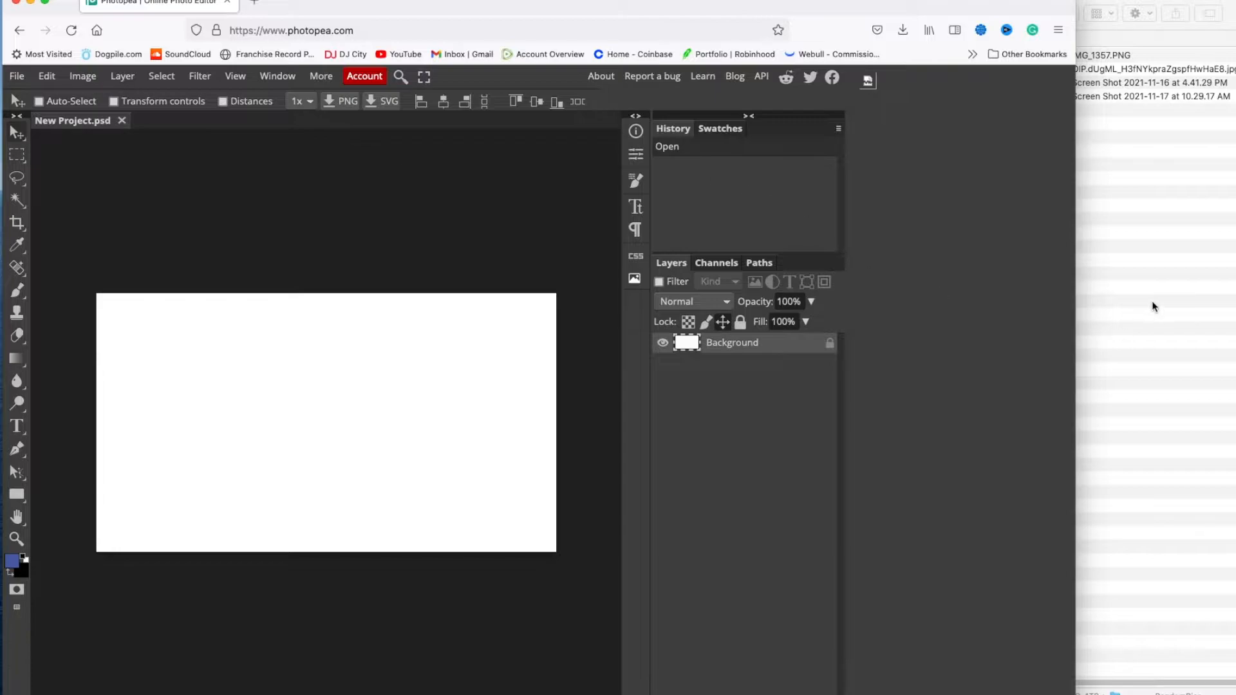
# Place the 4K Ultra HD logo screenshot from the Finder folder onto the blank canvas.
pyautogui.click(1081, 69)
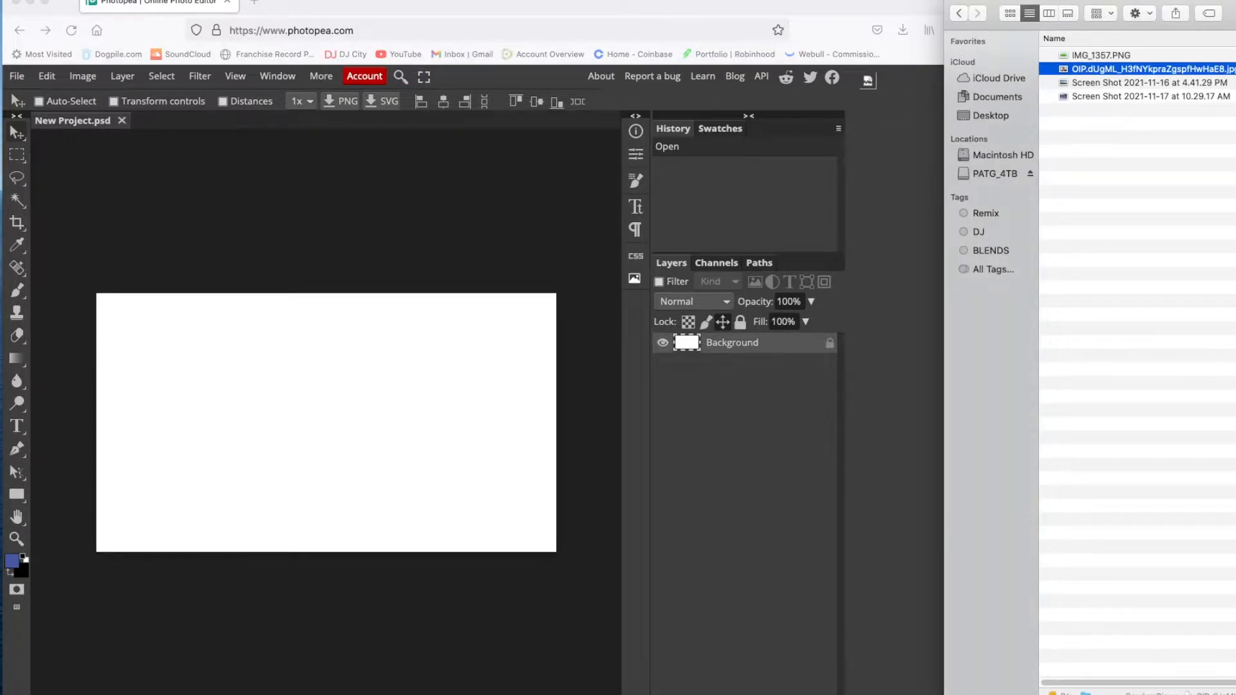
pyautogui.moveTo(1081, 69); pyautogui.dragTo(270, 423)
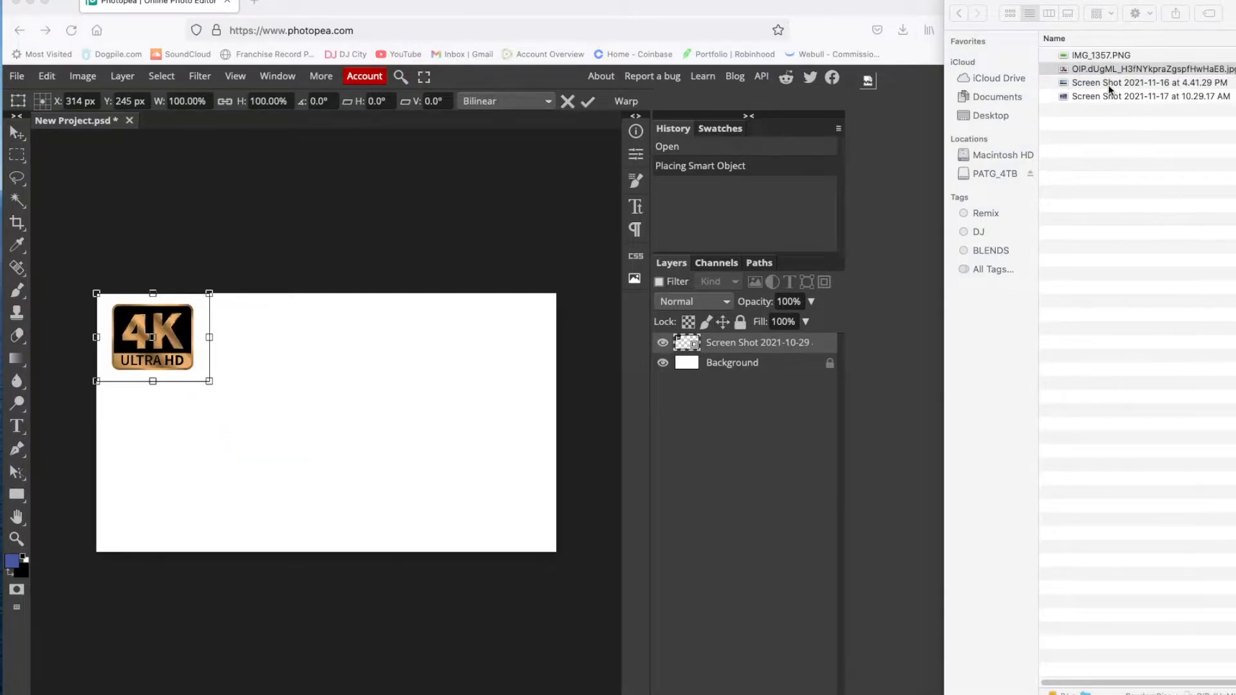
# Preview the image files in Finder, place IMG_1357.PNG on the canvas, and commit it near the centre, clear of the 4K logo.
pyautogui.click(1106, 70)
pyautogui.press('space')
pyautogui.press('space')
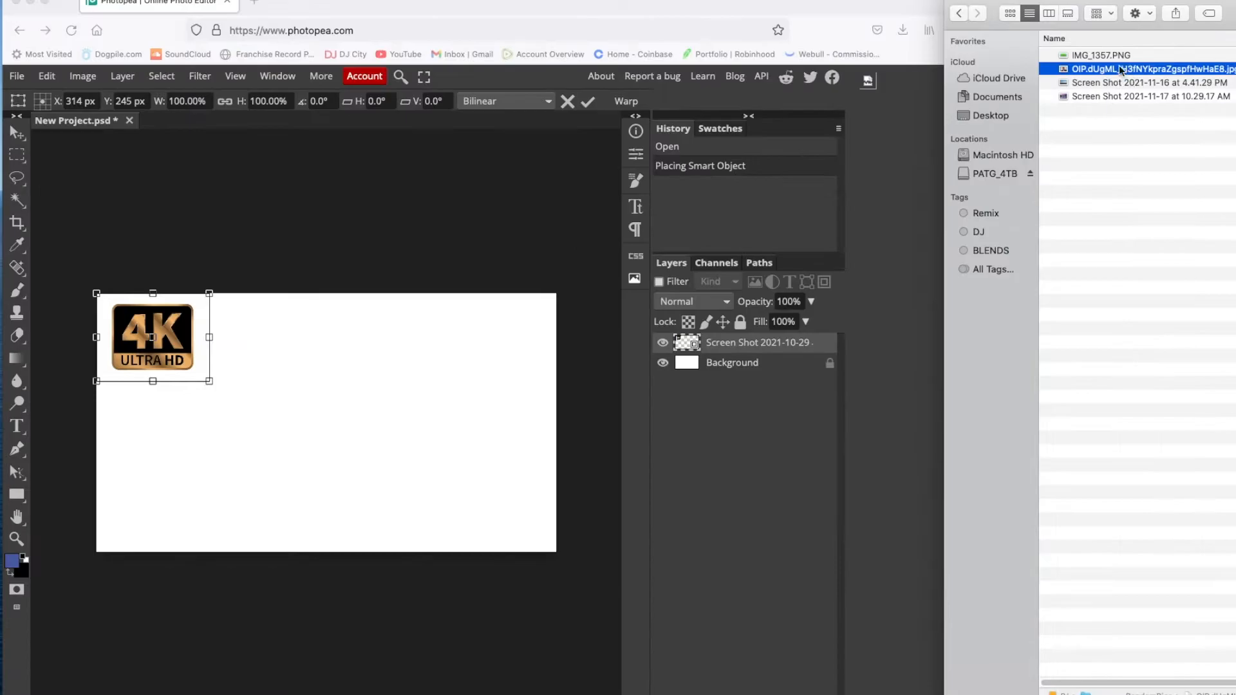
pyautogui.click(1107, 57)
pyautogui.press('space')
pyautogui.press('space')
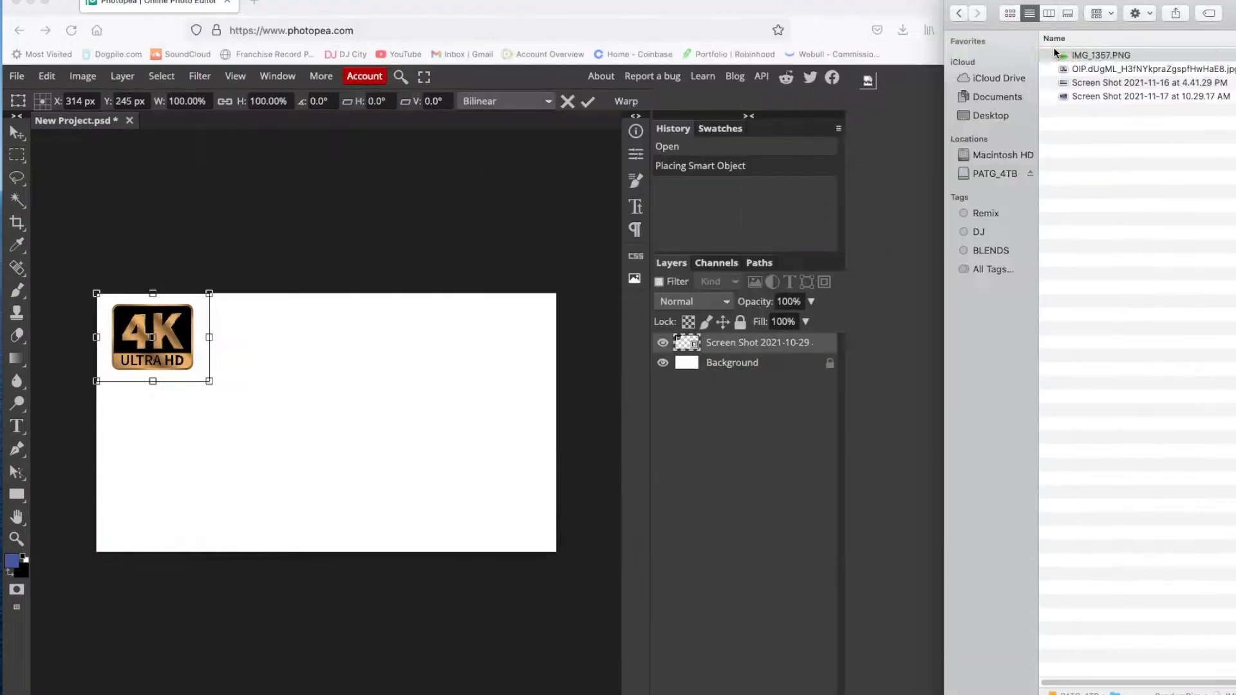
pyautogui.moveTo(1083, 59); pyautogui.dragTo(408, 428)
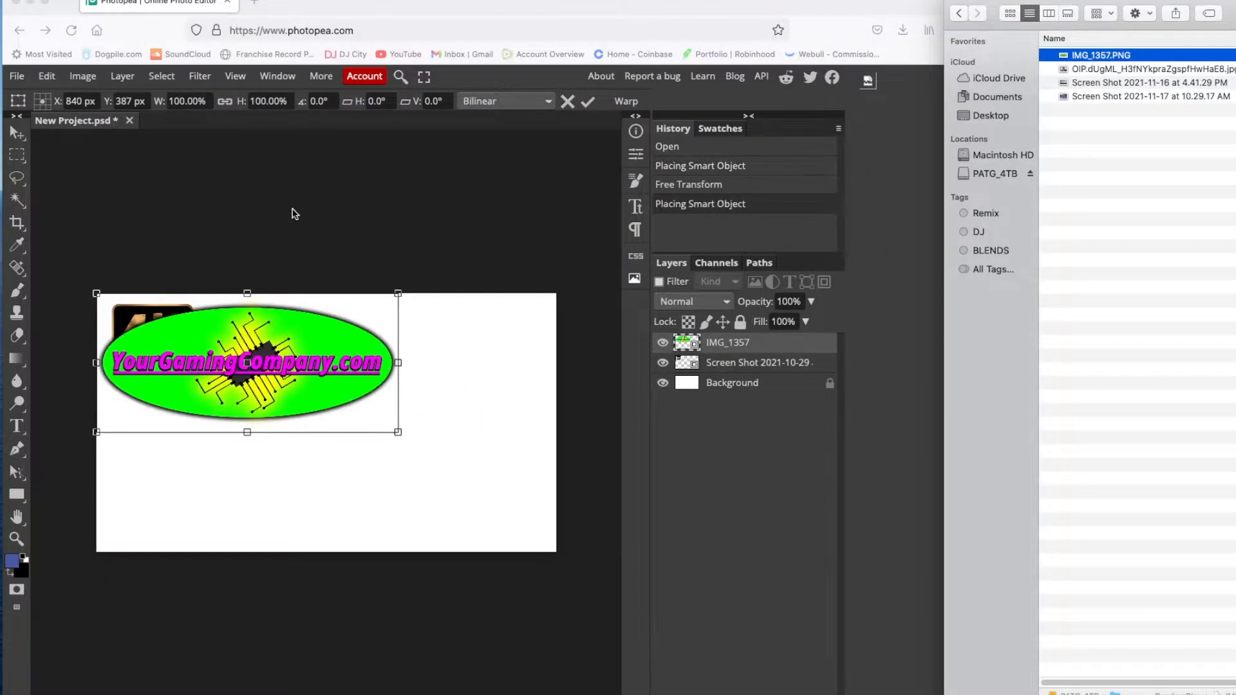
pyautogui.moveTo(260, 343); pyautogui.dragTo(356, 407)
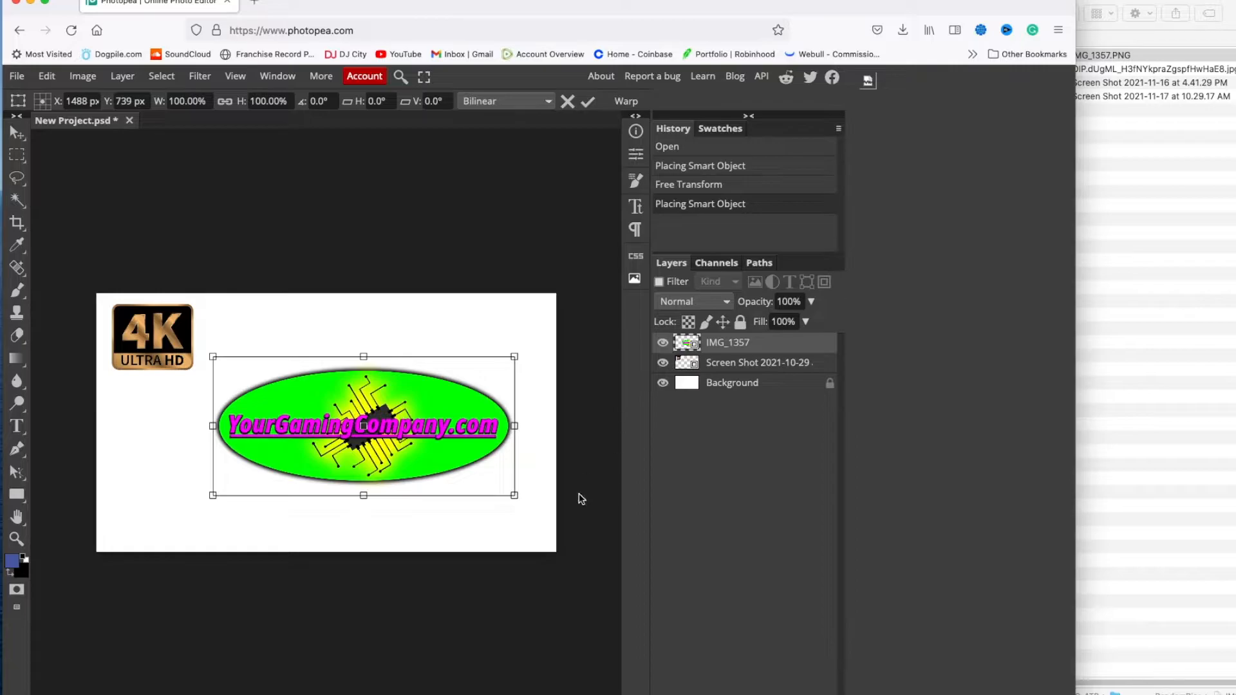
pyautogui.click(663, 384)
# Toggle the visibility of the Background layer and the 4K logo layer to check what each one contributes.
pyautogui.click(663, 383)
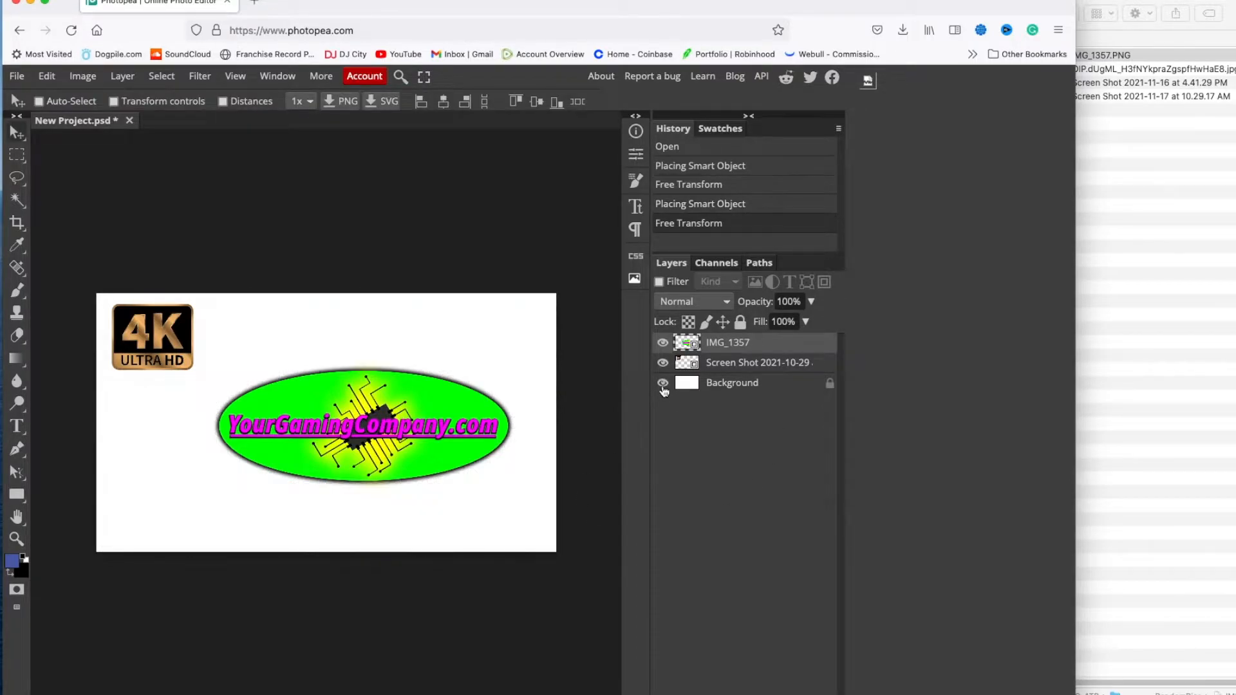
pyautogui.click(663, 384)
pyautogui.click(663, 384)
pyautogui.click(663, 383)
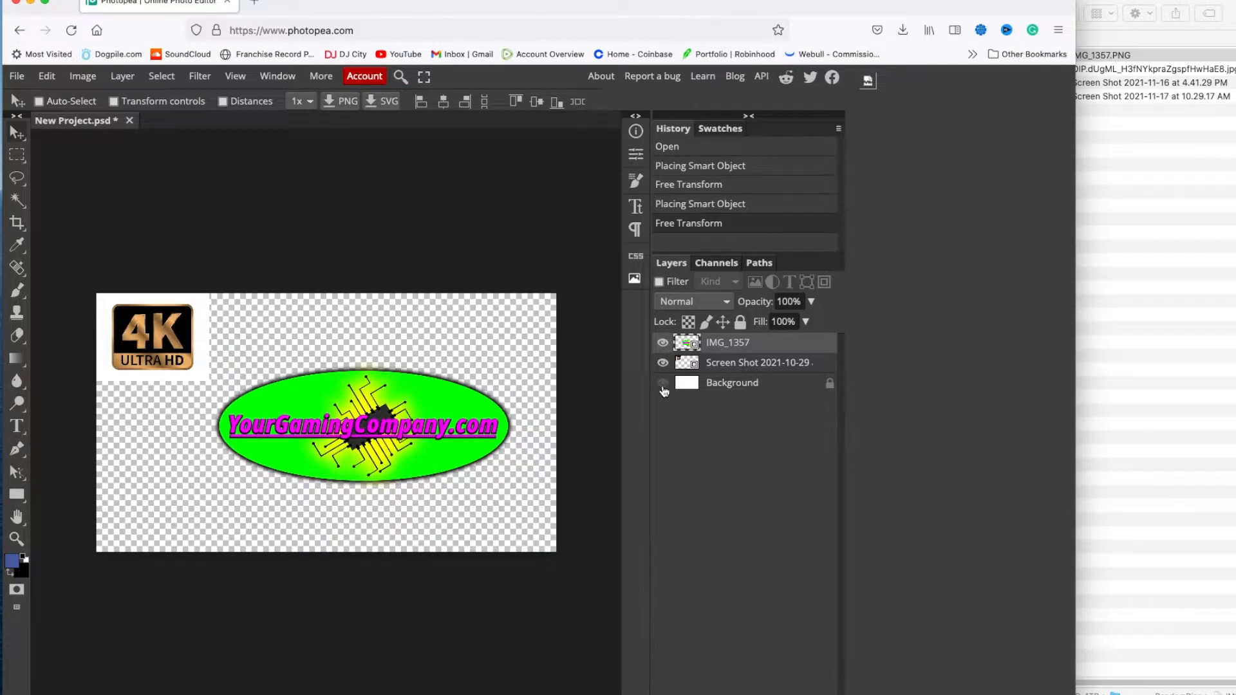
pyautogui.click(663, 383)
pyautogui.click(663, 364)
pyautogui.click(663, 364)
pyautogui.click(663, 363)
pyautogui.click(663, 364)
# Rename the 4K logo's Screen Shot layer as 4KUltraHD.
pyautogui.click(720, 365)
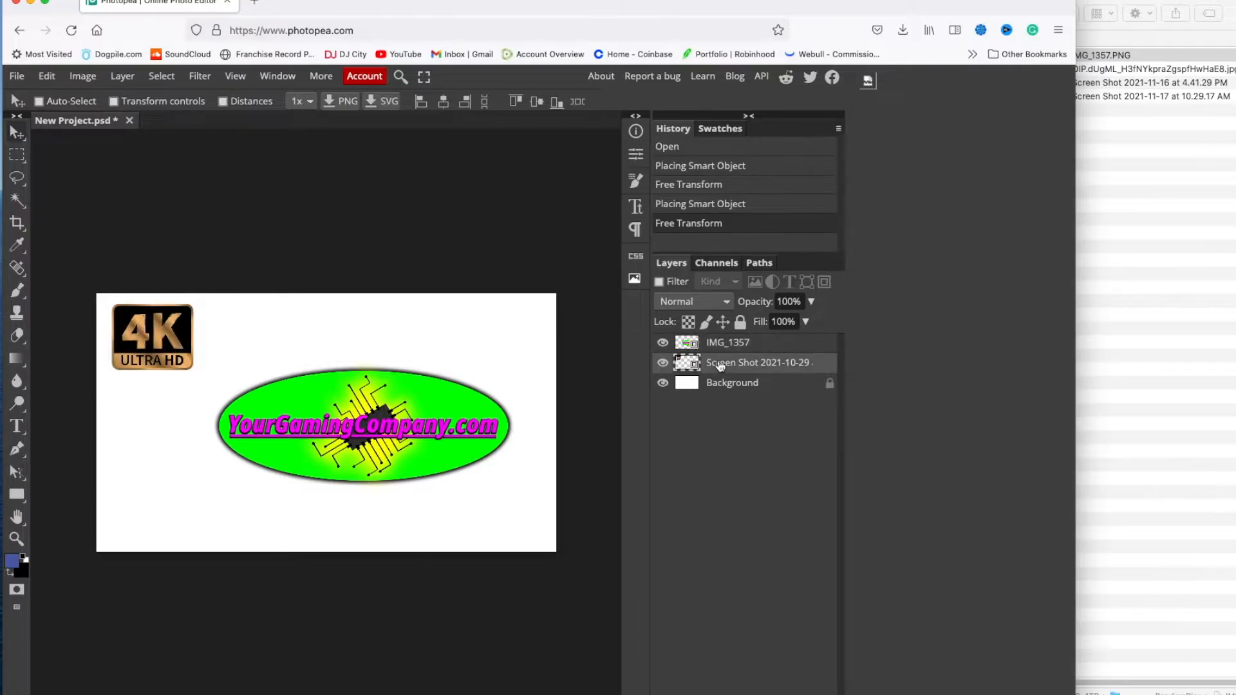
pyautogui.rightClick(720, 364)
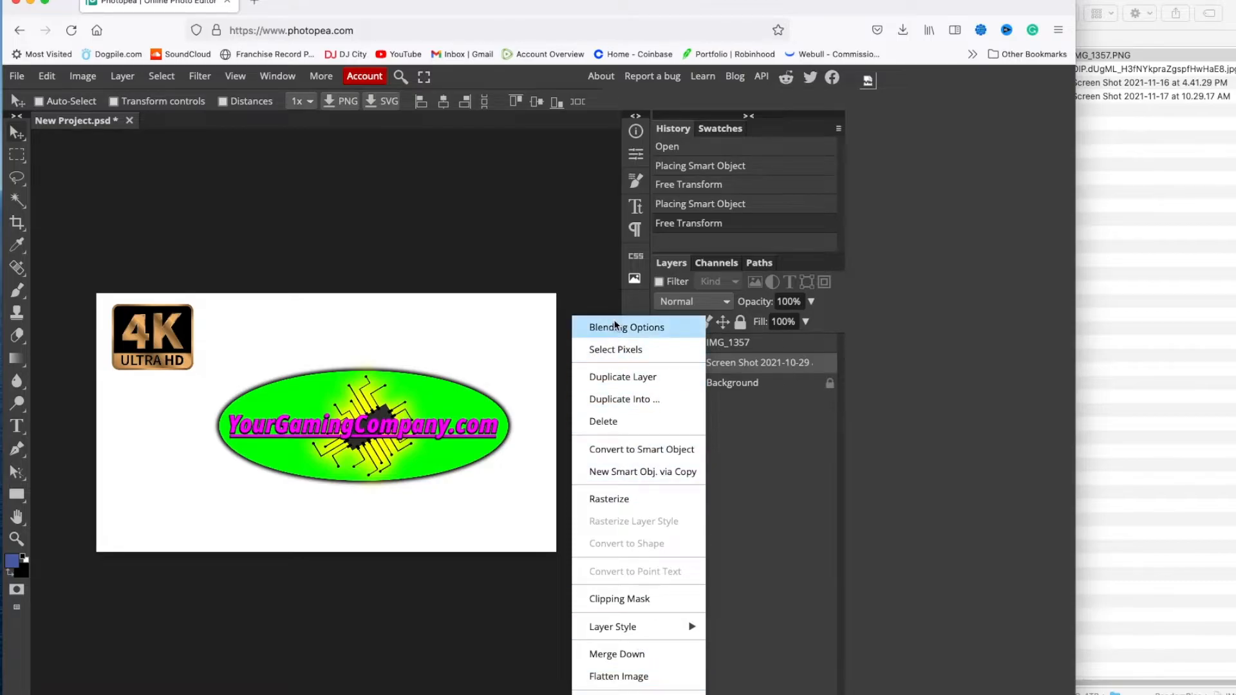
pyautogui.click(567, 237)
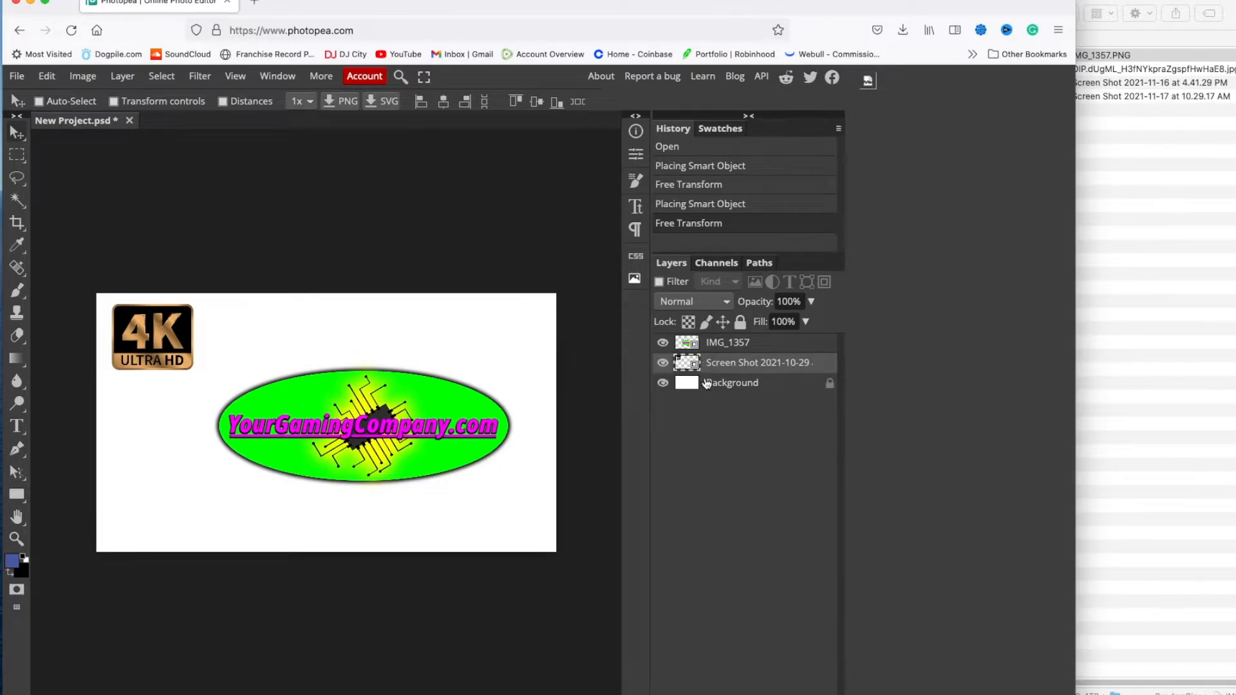
pyautogui.doubleClick(768, 363)
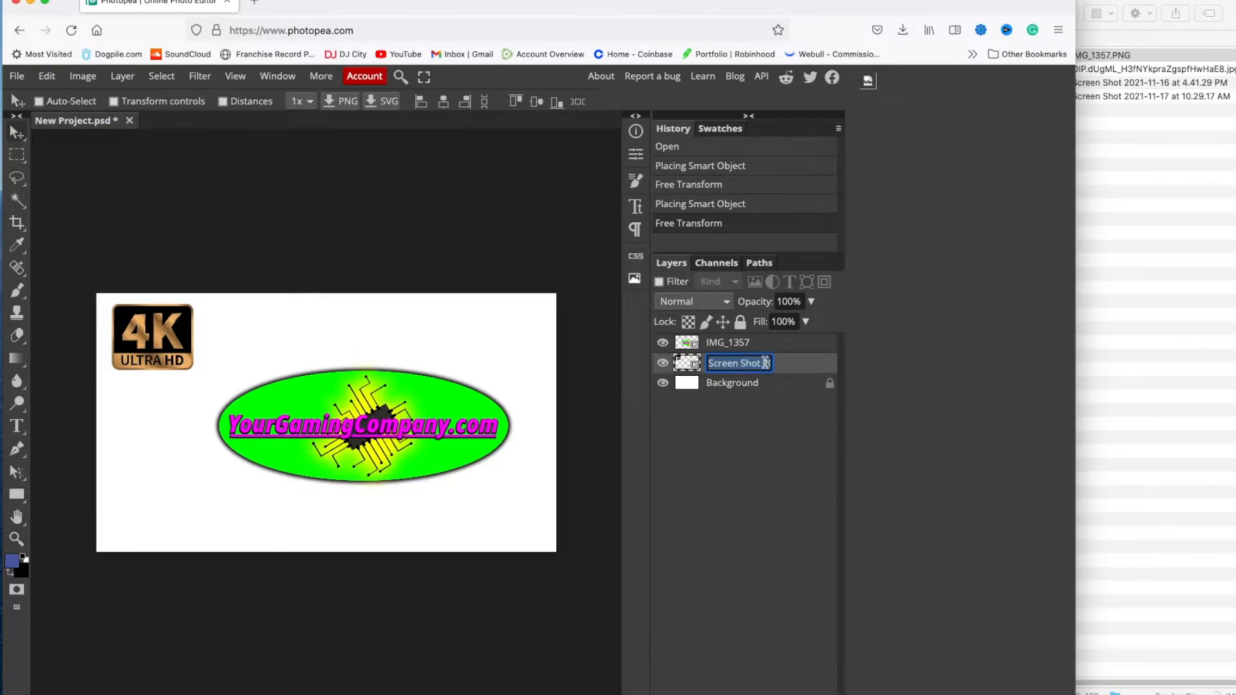
pyautogui.write('4KUltraHD')
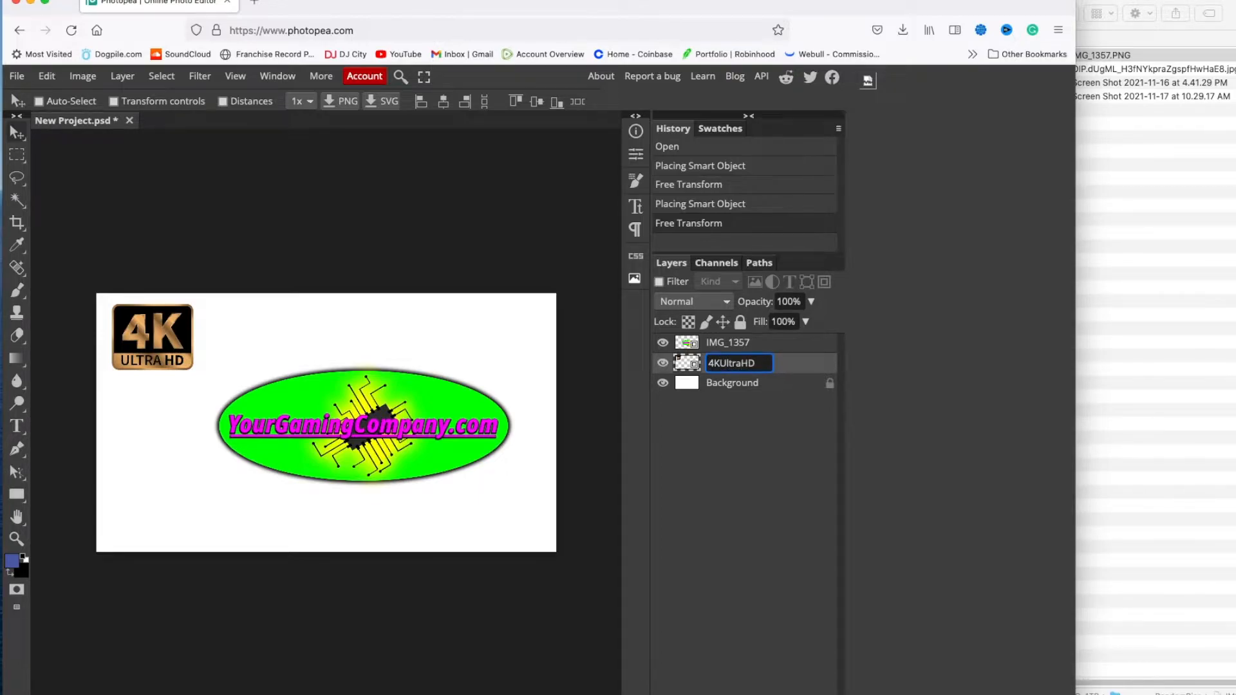
pyautogui.press('Return')
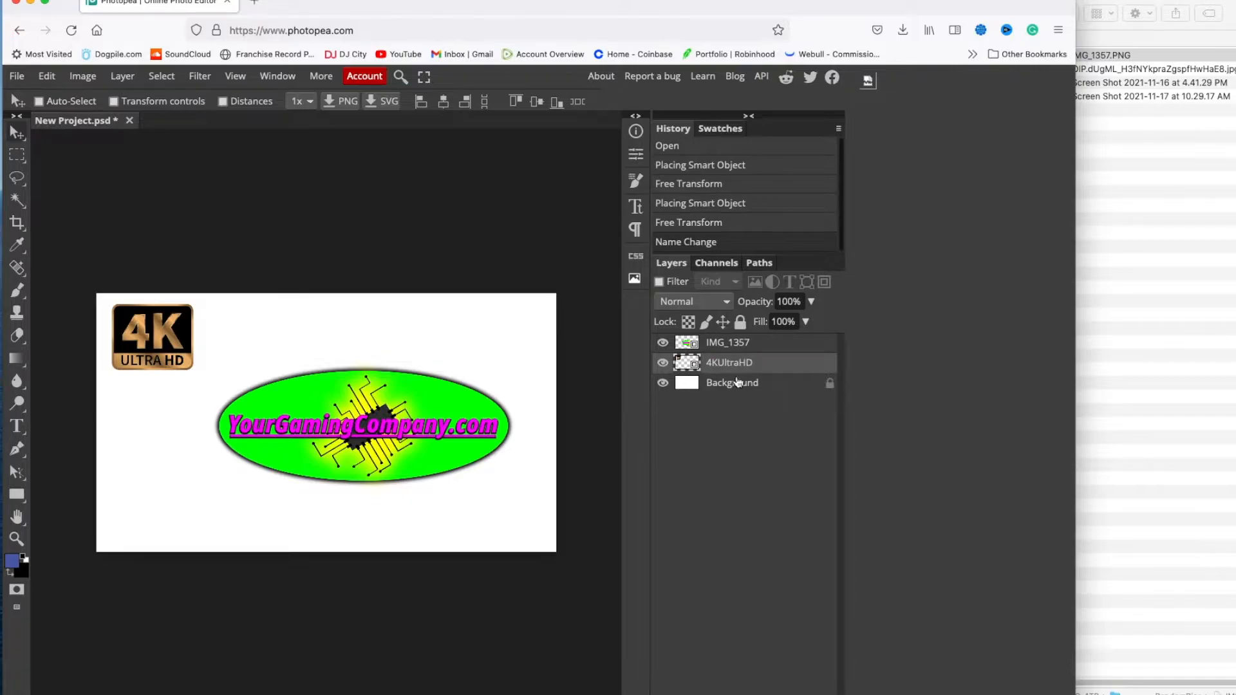
# Rename the IMG_1357 layer as YourCompany.
pyautogui.doubleClick(743, 345)
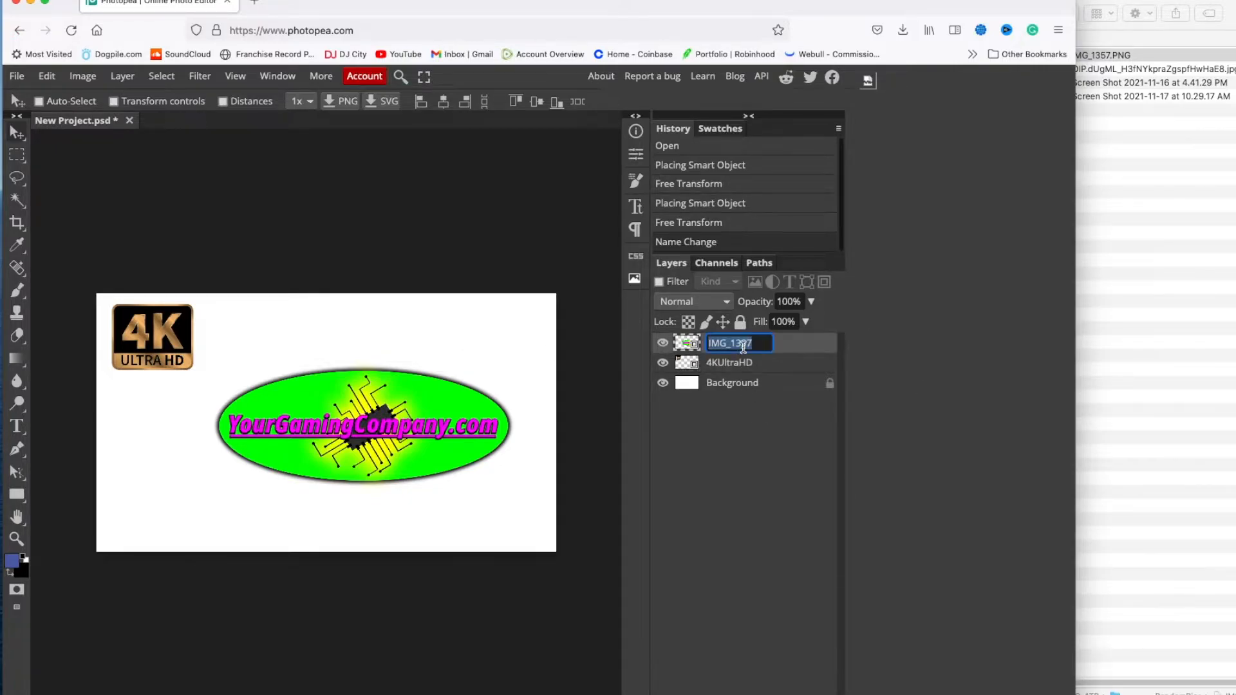
pyautogui.write('ASdd')
pyautogui.press('Return')
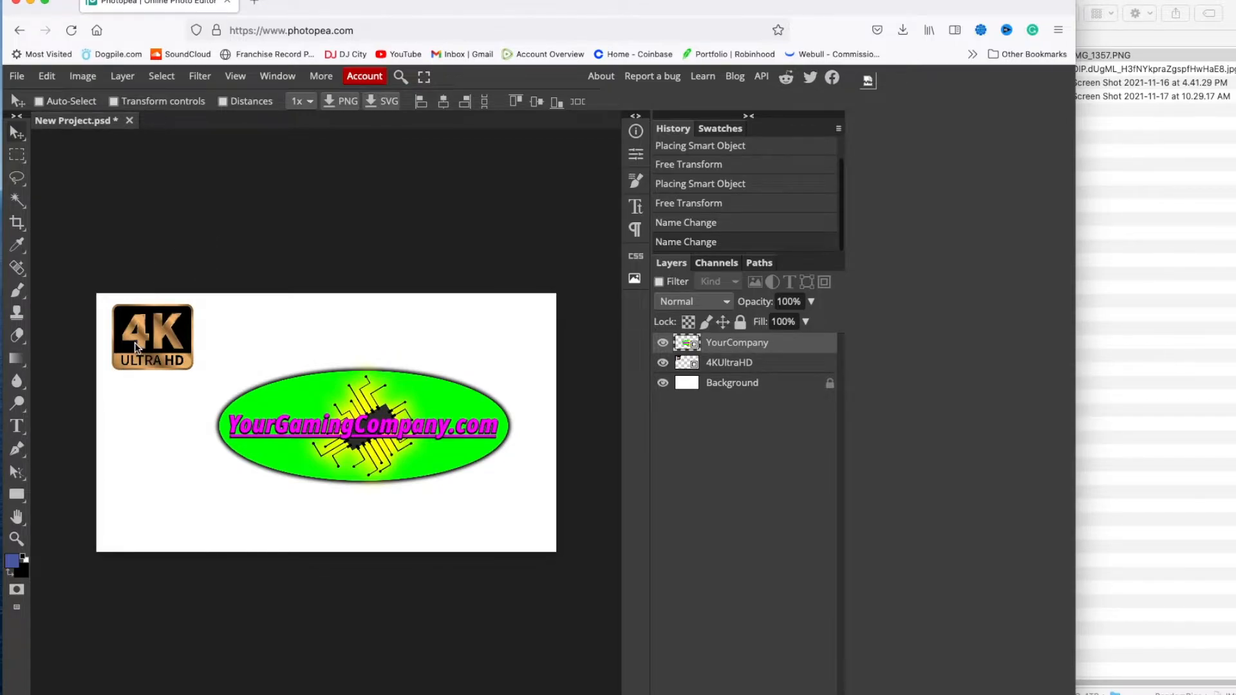
# Move the 4K logo so it overlaps the company logo, and reorder the 4KUltraHD layer above YourCompany.
pyautogui.click(729, 366)
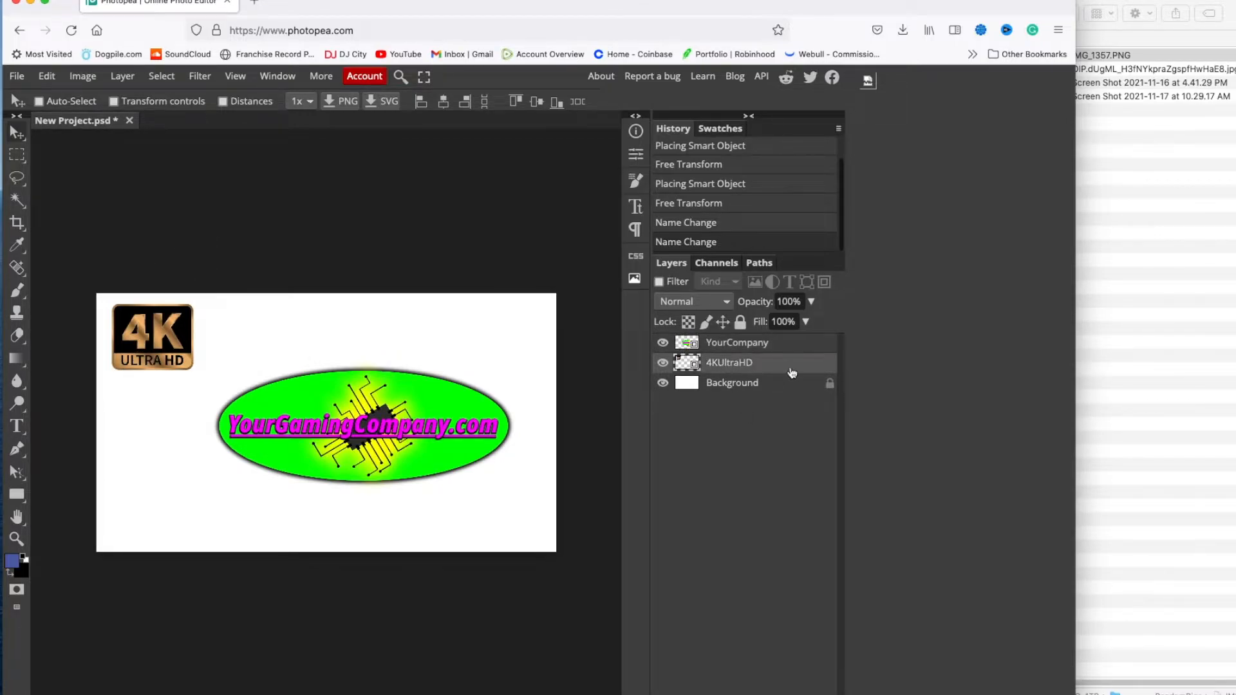
pyautogui.moveTo(144, 334); pyautogui.dragTo(257, 386)
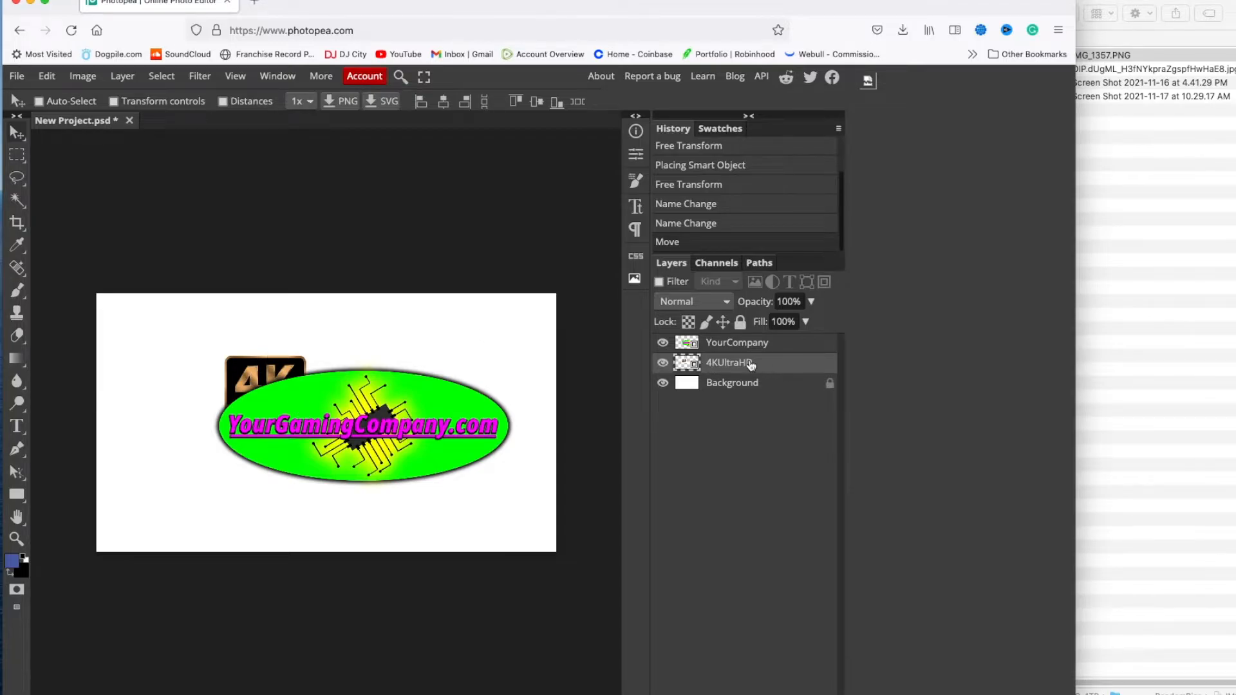
pyautogui.moveTo(738, 364); pyautogui.dragTo(738, 339)
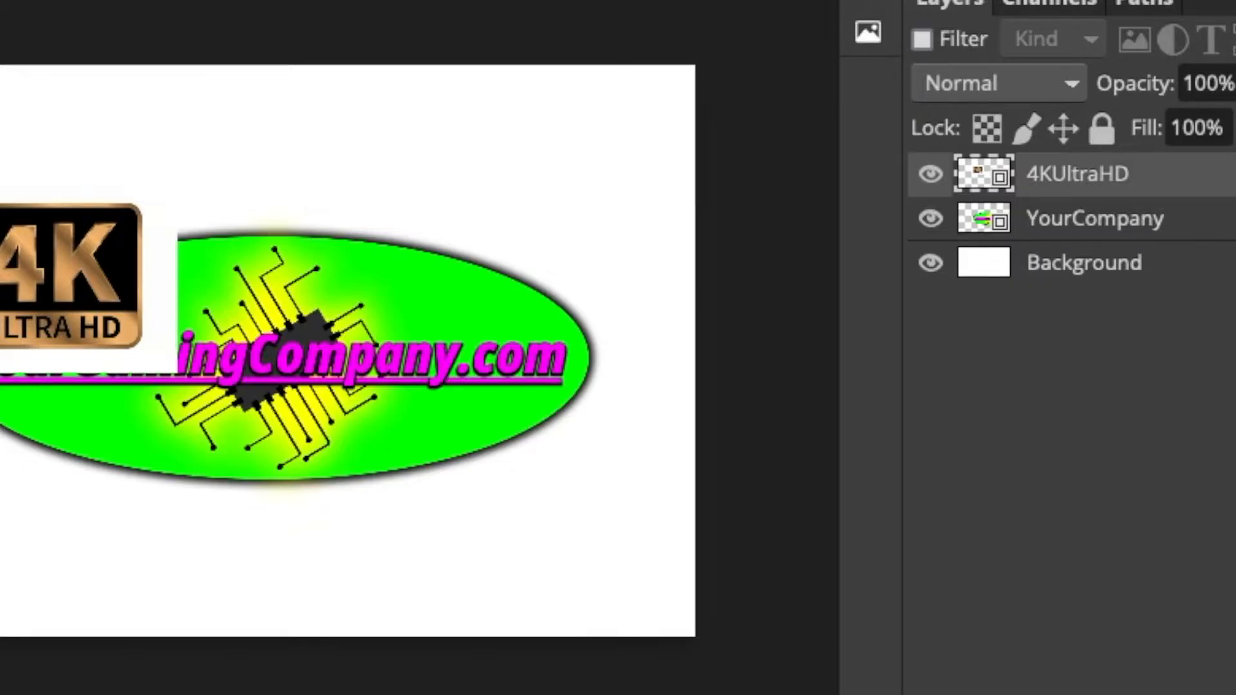
# Move the 4K logo to the canvas's upper left, and back so it overlaps the company logo's upper edge.
pyautogui.moveTo(3, 192); pyautogui.dragTo(69, 206)
pyautogui.moveTo(268, 357); pyautogui.dragTo(151, 363)
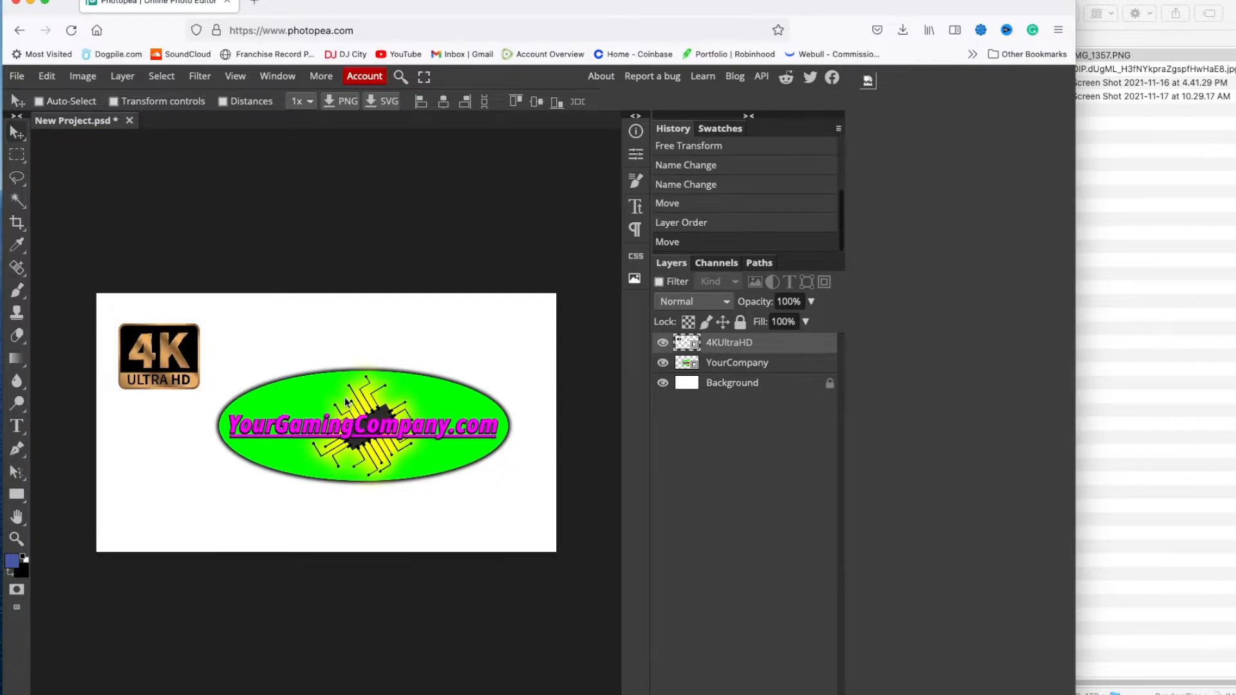
pyautogui.moveTo(164, 351); pyautogui.dragTo(336, 416)
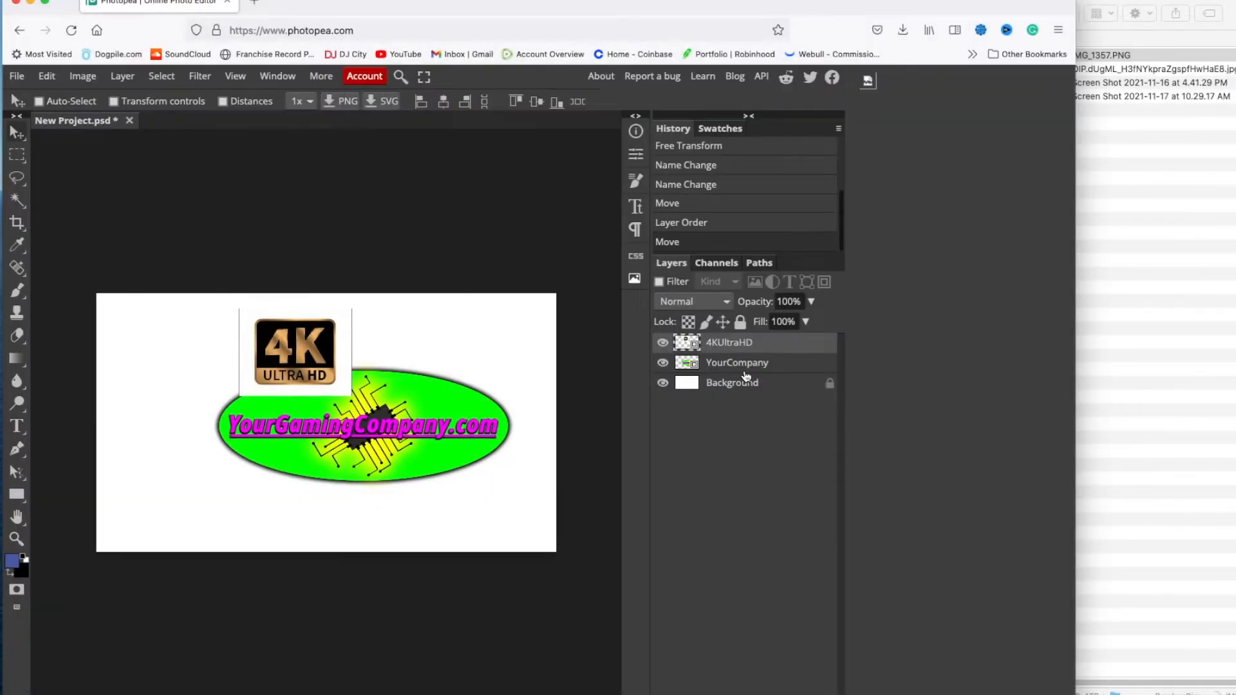
# Move the YourCompany logo lower on the canvas and shift the 4K logo slightly left above it.
pyautogui.click(737, 363)
pyautogui.moveTo(423, 430); pyautogui.dragTo(445, 479)
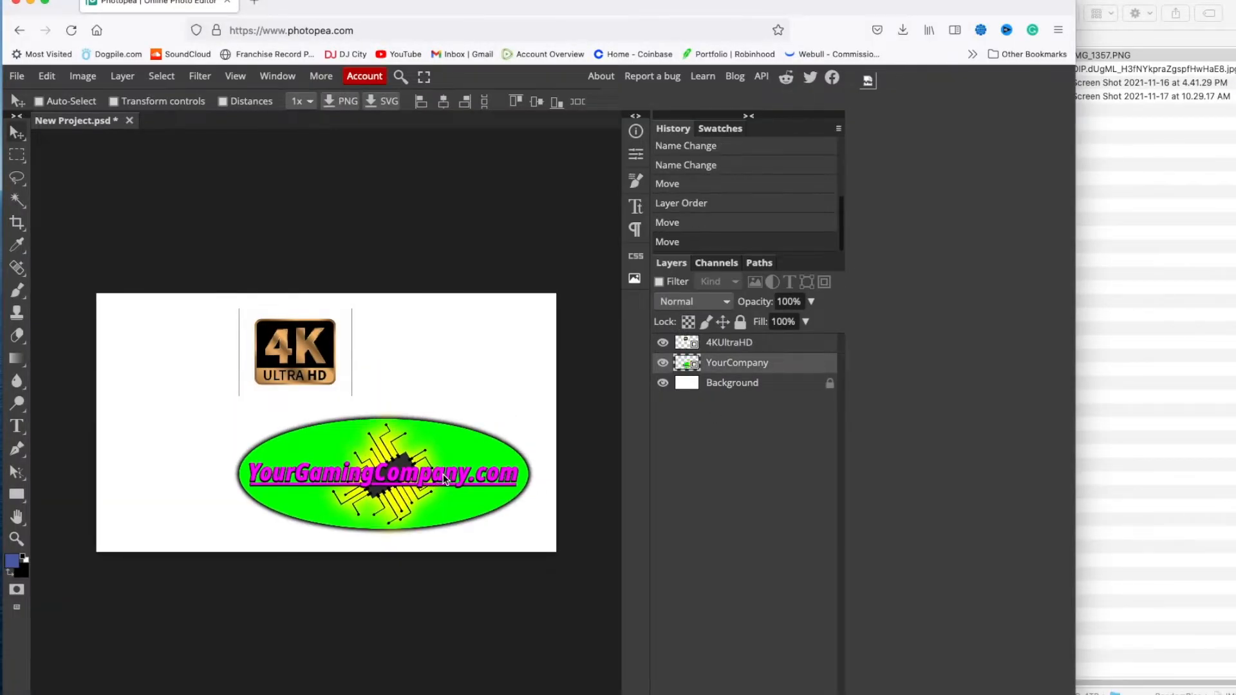
pyautogui.click(682, 348)
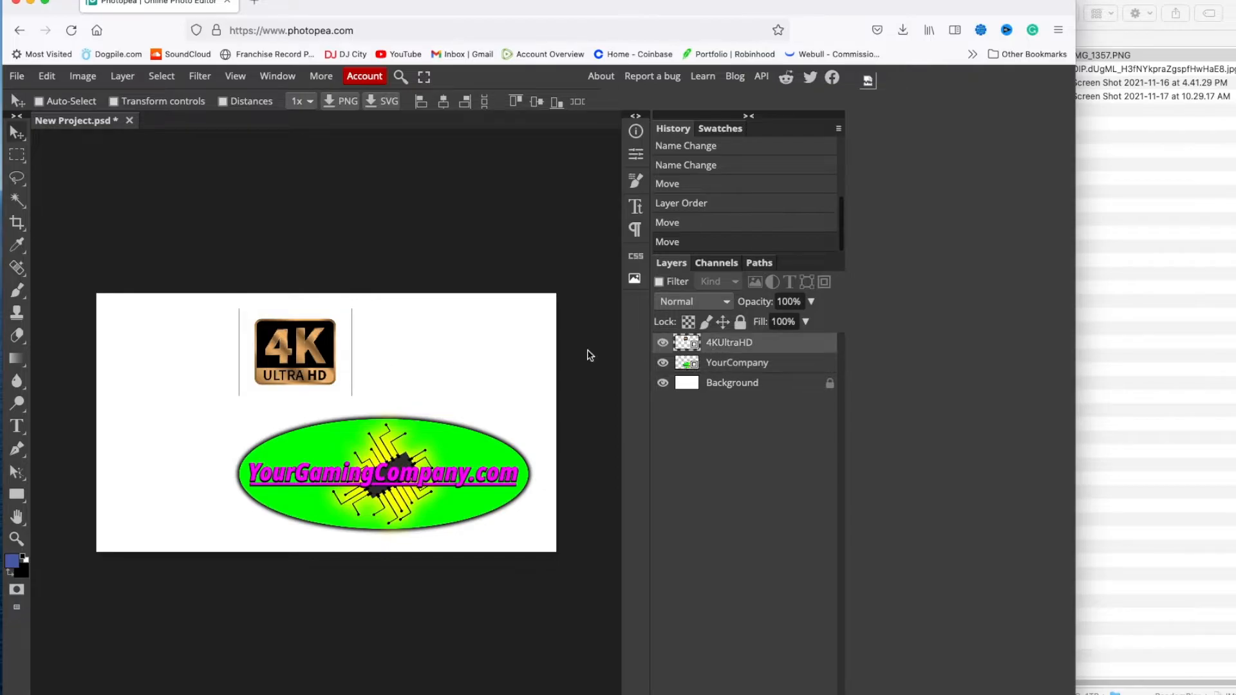
pyautogui.moveTo(321, 369); pyautogui.dragTo(289, 370)
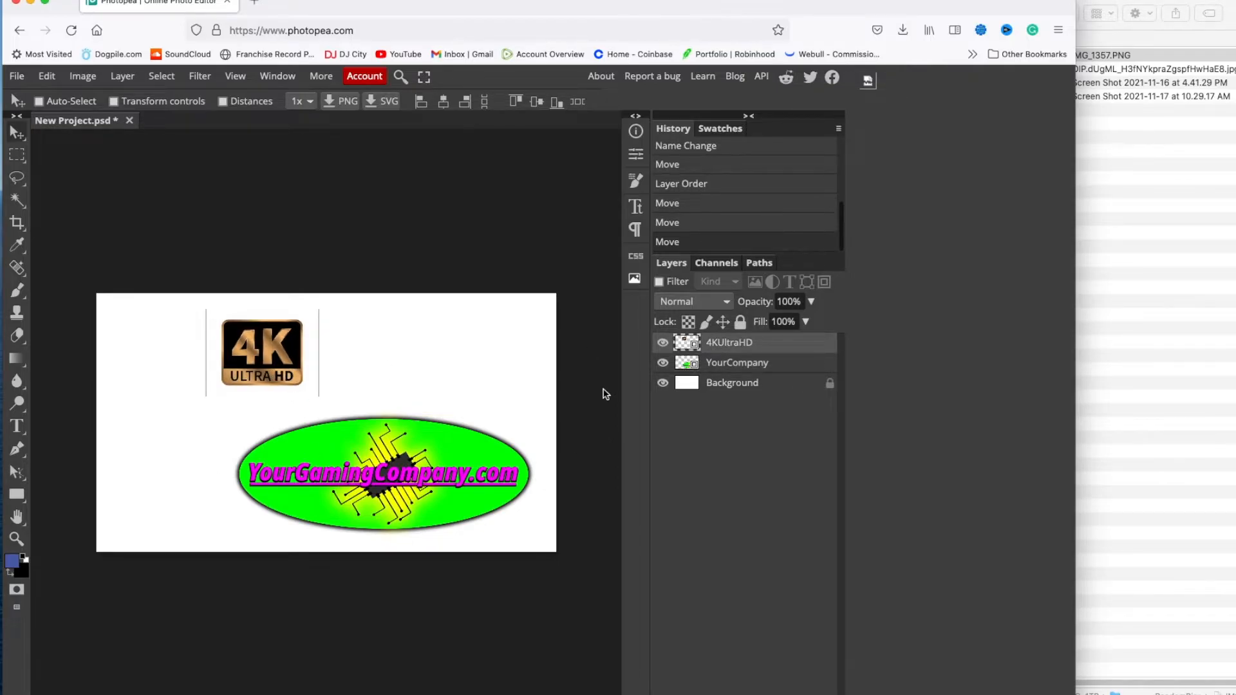
# Hide the Background layer and align the 4KUltraHD and YourCompany layers by their horizontal centres.
pyautogui.click(663, 383)
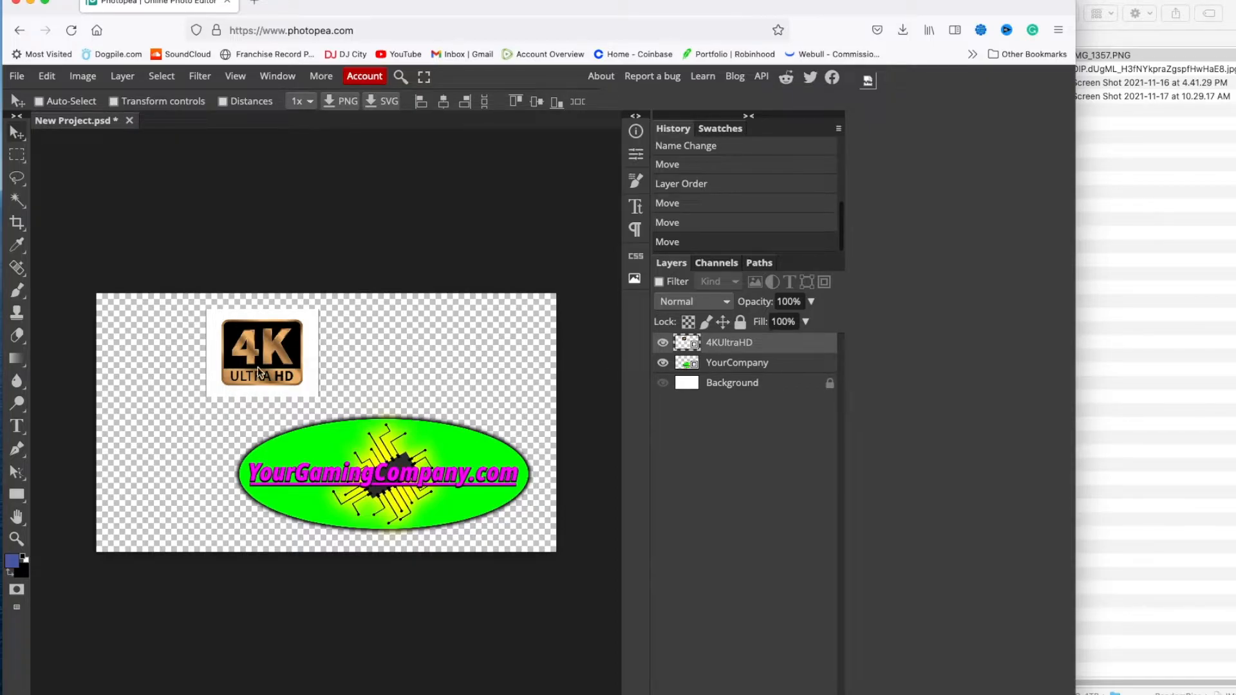
pyautogui.keyDown('shift'); pyautogui.click(756, 367); pyautogui.keyUp('shift')
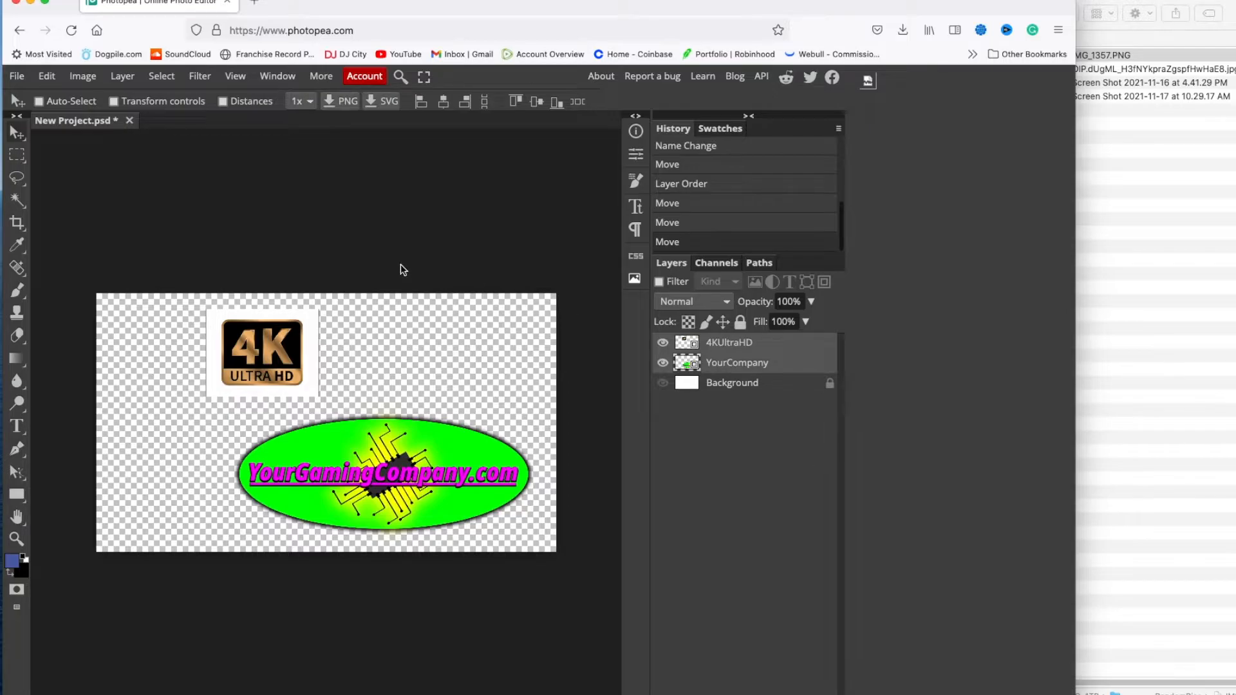
pyautogui.click(444, 103)
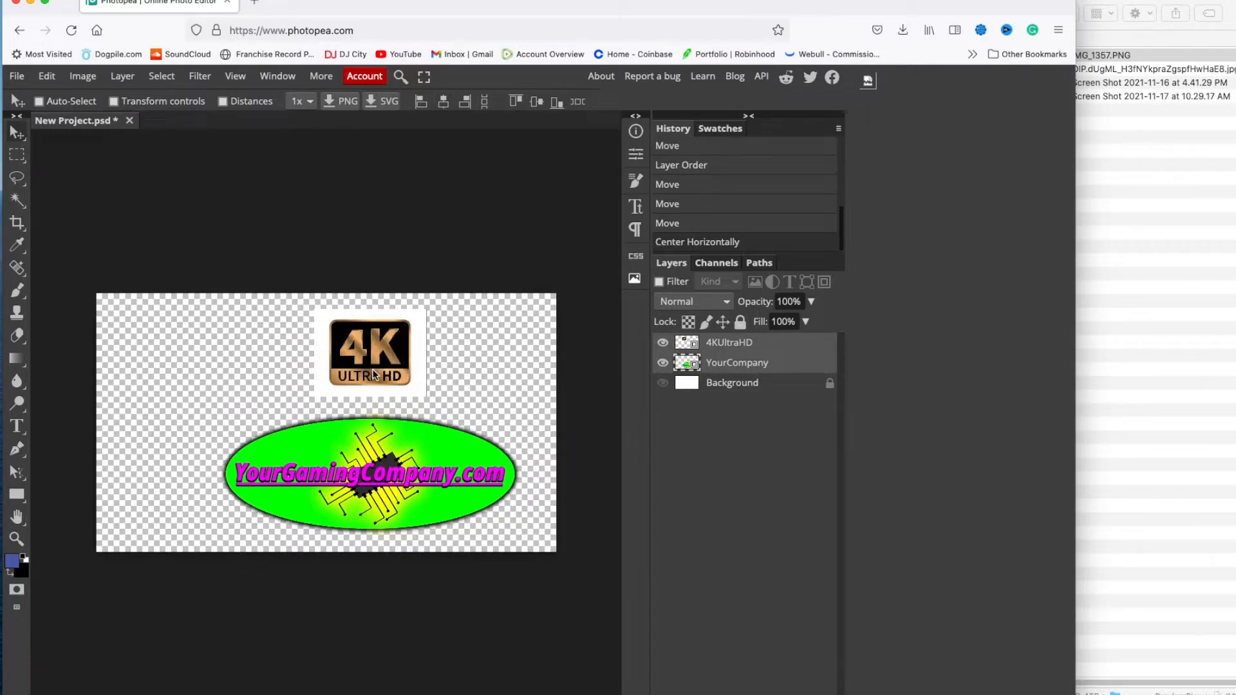
# Move both aligned logos together to the canvas's horizontal middle, leaving the Background layer hidden.
pyautogui.moveTo(373, 370); pyautogui.dragTo(326, 370)
pyautogui.moveTo(326, 371); pyautogui.dragTo(325, 370)
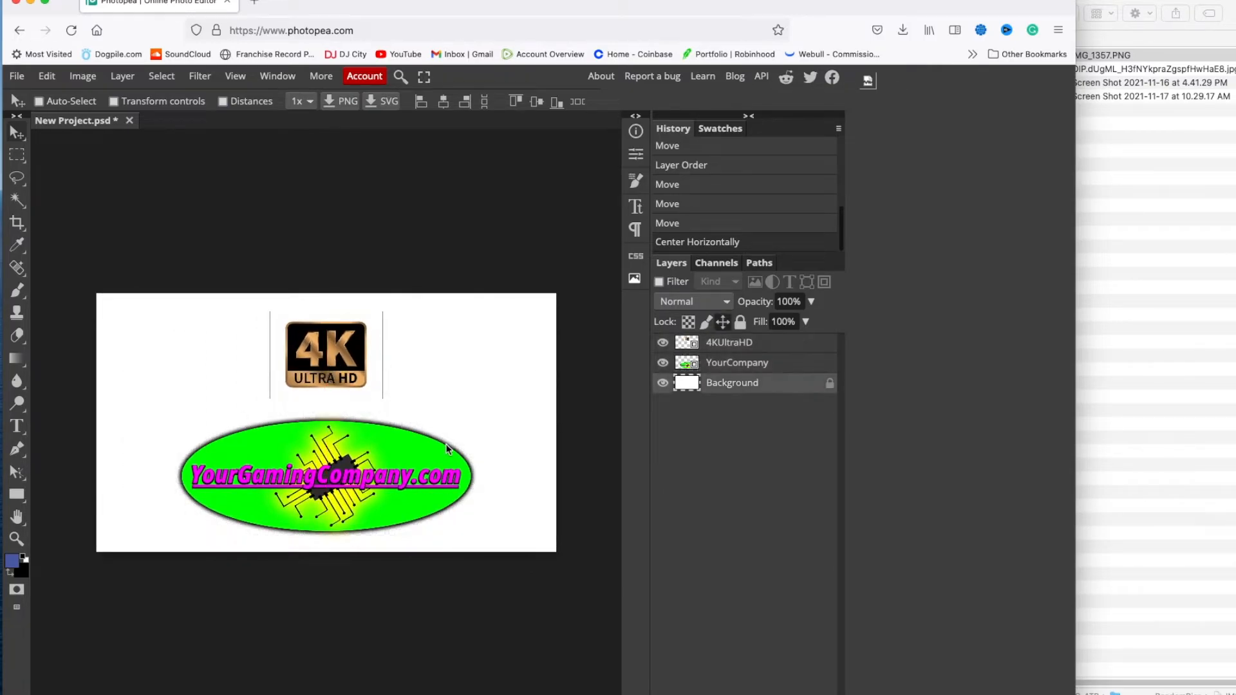
pyautogui.click(662, 382)
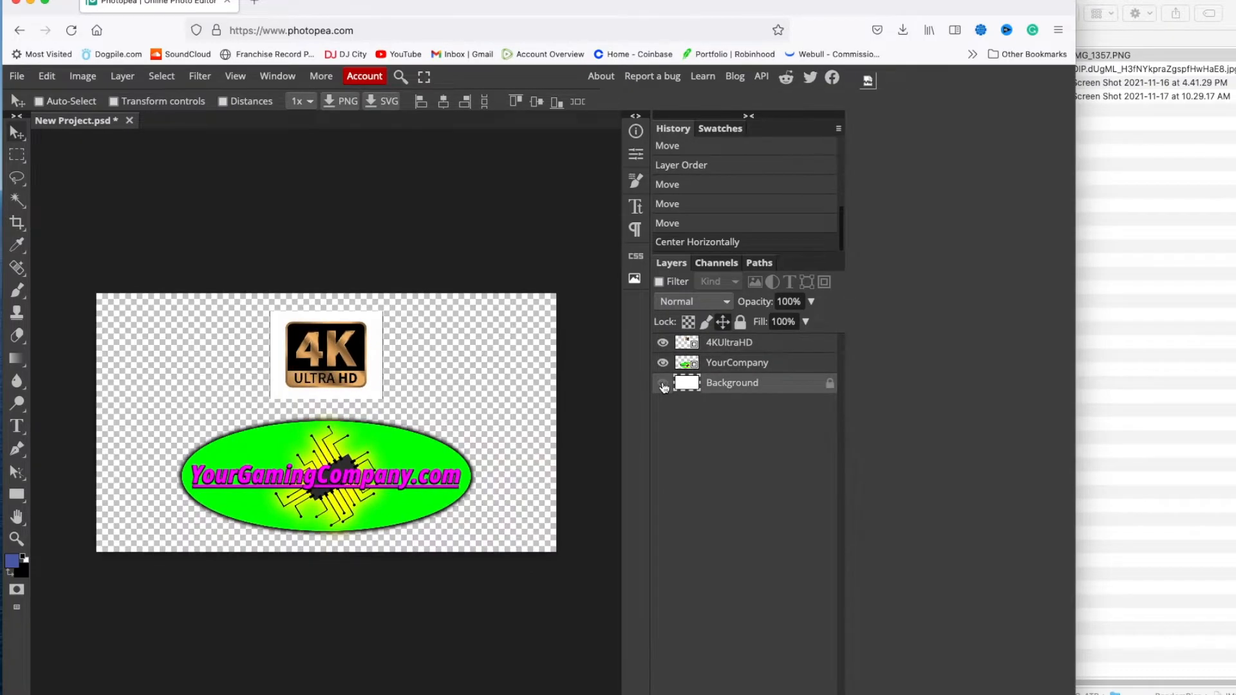
# Duplicate the 4KUltraHD layer, placing the copy above the company logo's left side and the original overlapping its upper right.
pyautogui.rightClick(750, 347)
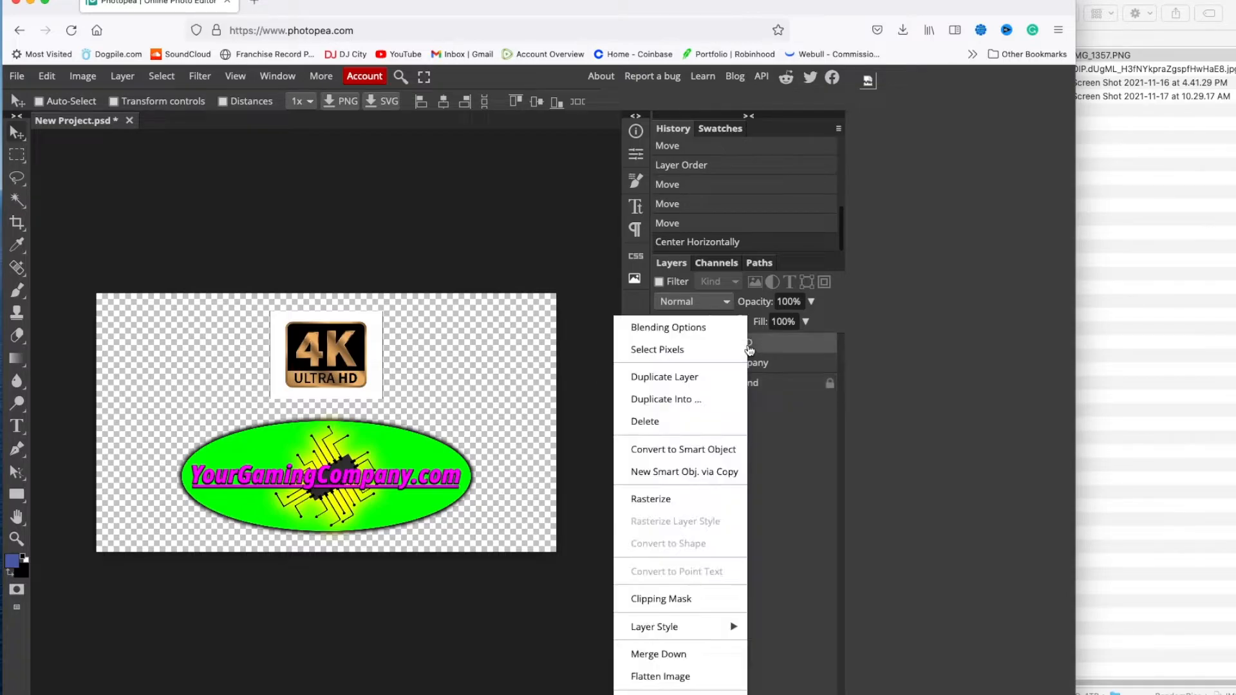
pyautogui.click(681, 377)
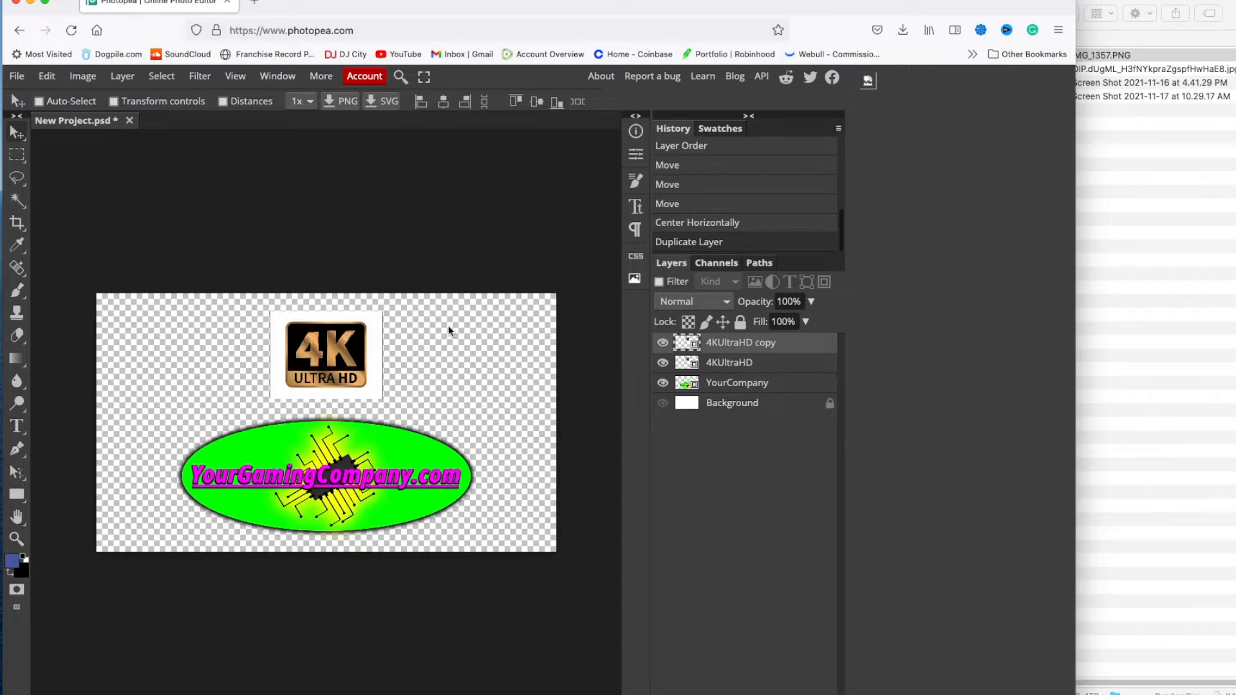
pyautogui.moveTo(301, 352); pyautogui.dragTo(179, 352)
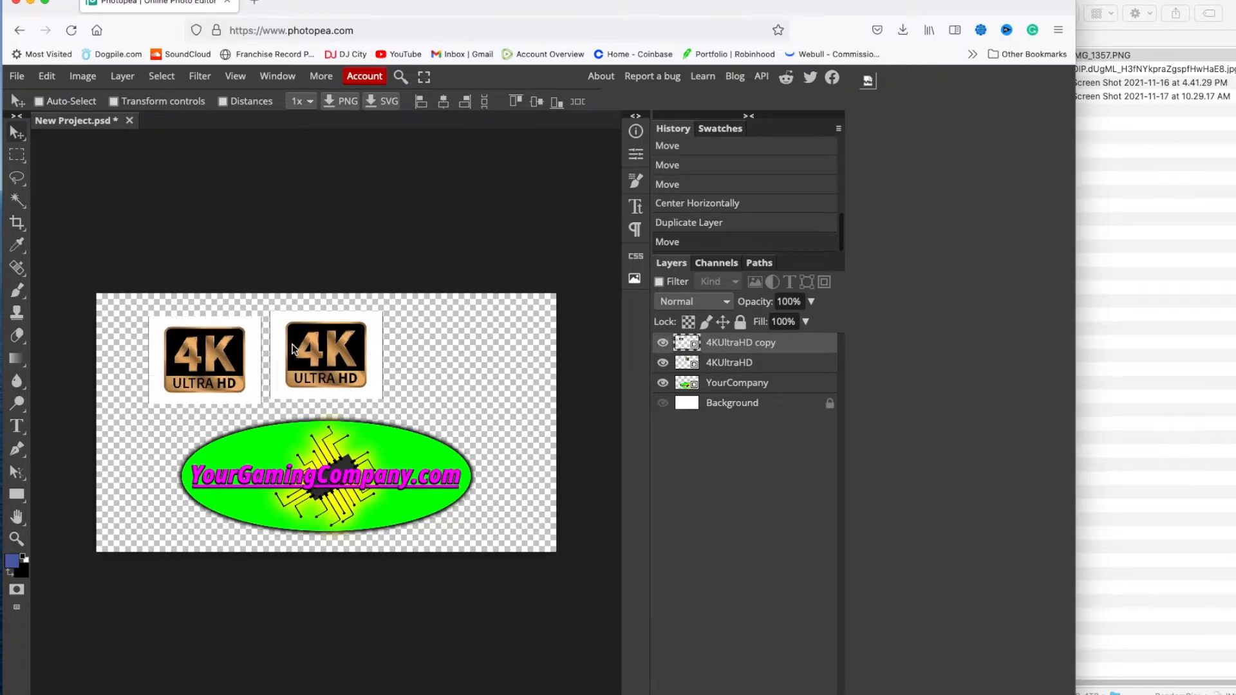
pyautogui.click(759, 368)
pyautogui.moveTo(340, 345); pyautogui.dragTo(463, 383)
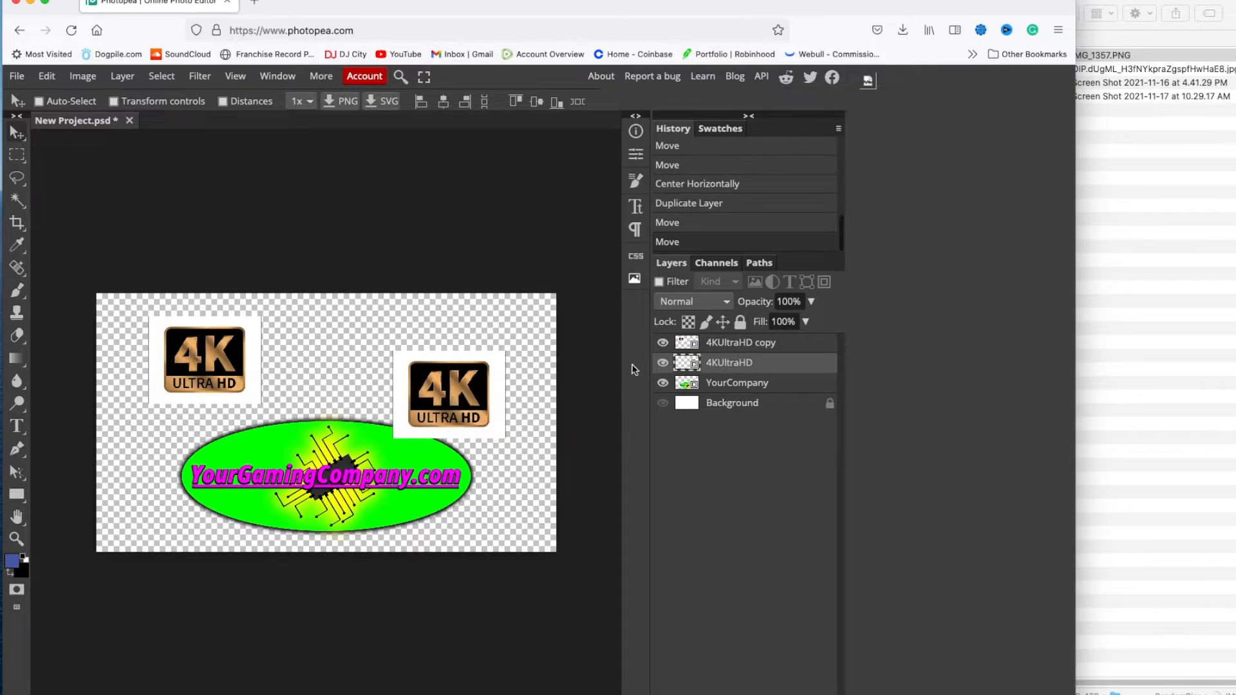
# Align the 4KUltraHD and 4KUltraHD copy layers by their vertical centres.
pyautogui.keyDown('shift'); pyautogui.click(728, 347); pyautogui.keyUp('shift')
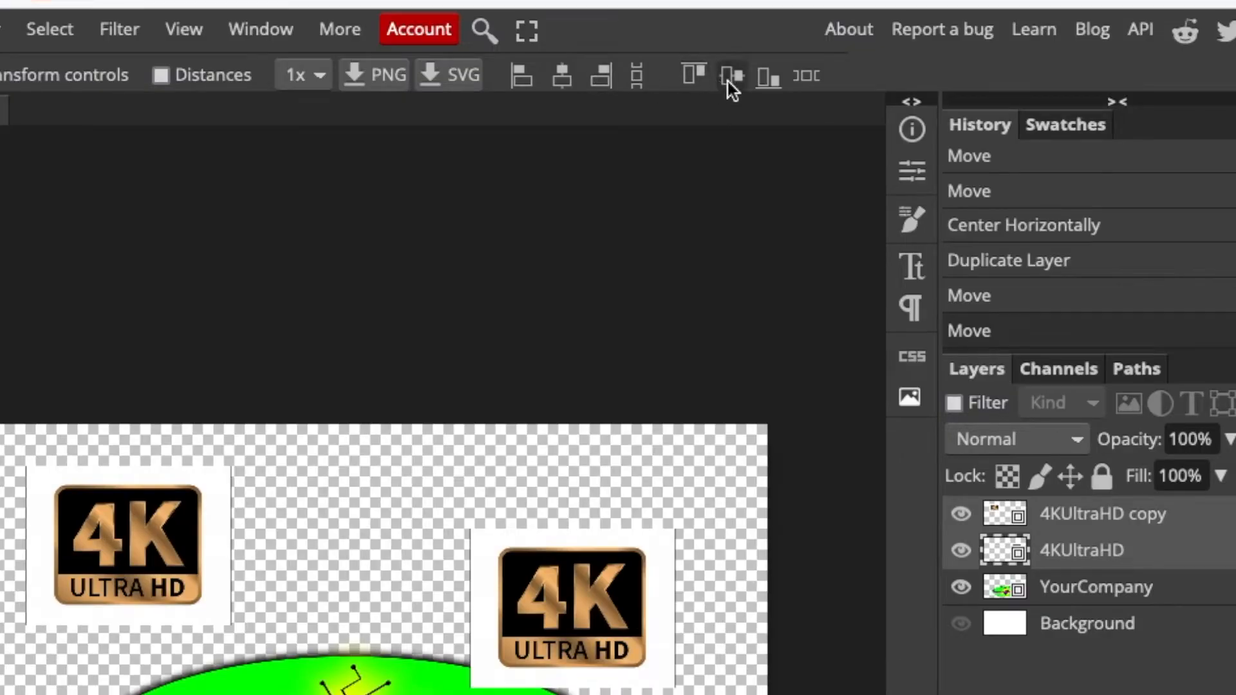
pyautogui.click(728, 80)
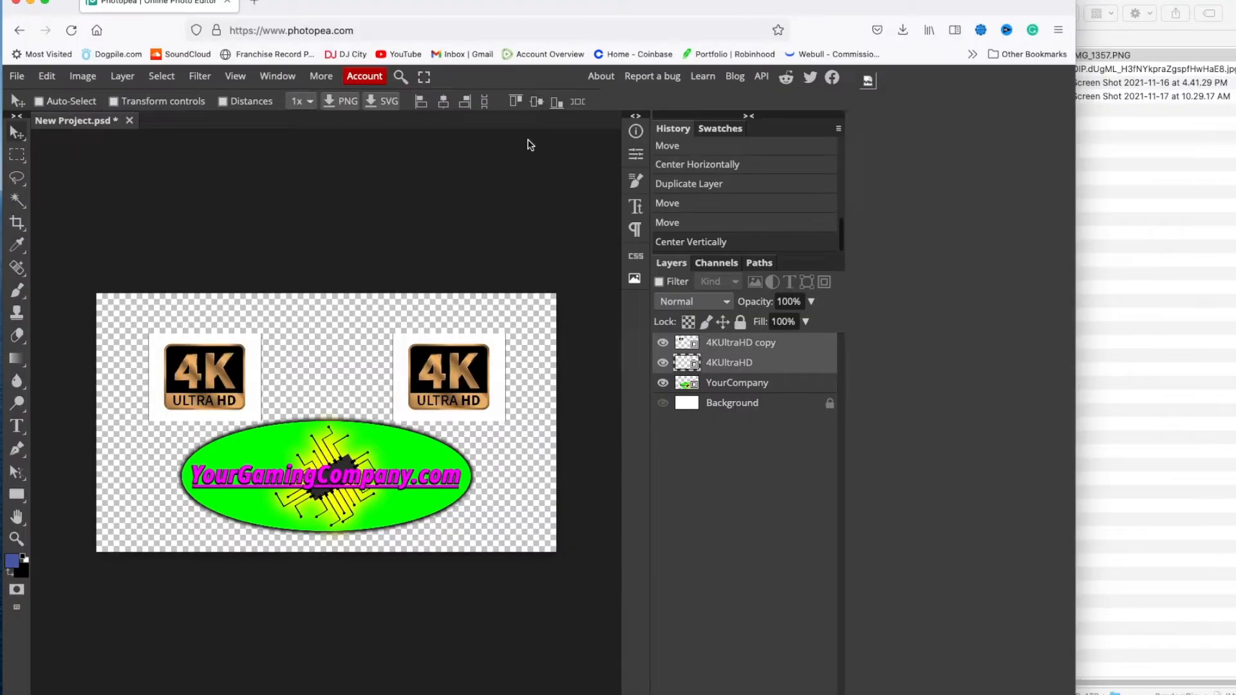
pyautogui.click(555, 101)
# Duplicate the 4KUltraHD layer and place the new copy between the two existing 4K logos, slightly higher.
pyautogui.rightClick(722, 366)
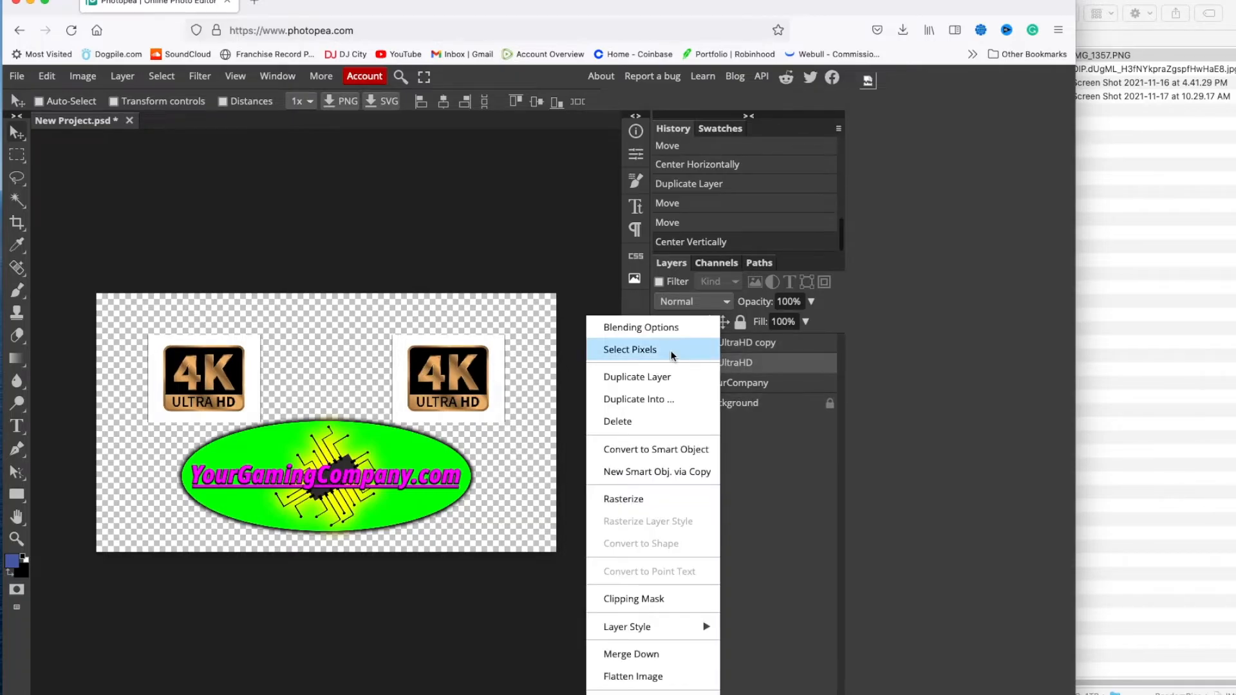
pyautogui.click(672, 369)
pyautogui.moveTo(455, 368); pyautogui.dragTo(368, 339)
# Distribute the three 4K logo layers with equal horizontal gaps.
pyautogui.keyDown('shift'); pyautogui.click(723, 346); pyautogui.keyUp('shift')
pyautogui.keyDown('shift'); pyautogui.click(753, 382); pyautogui.keyUp('shift')
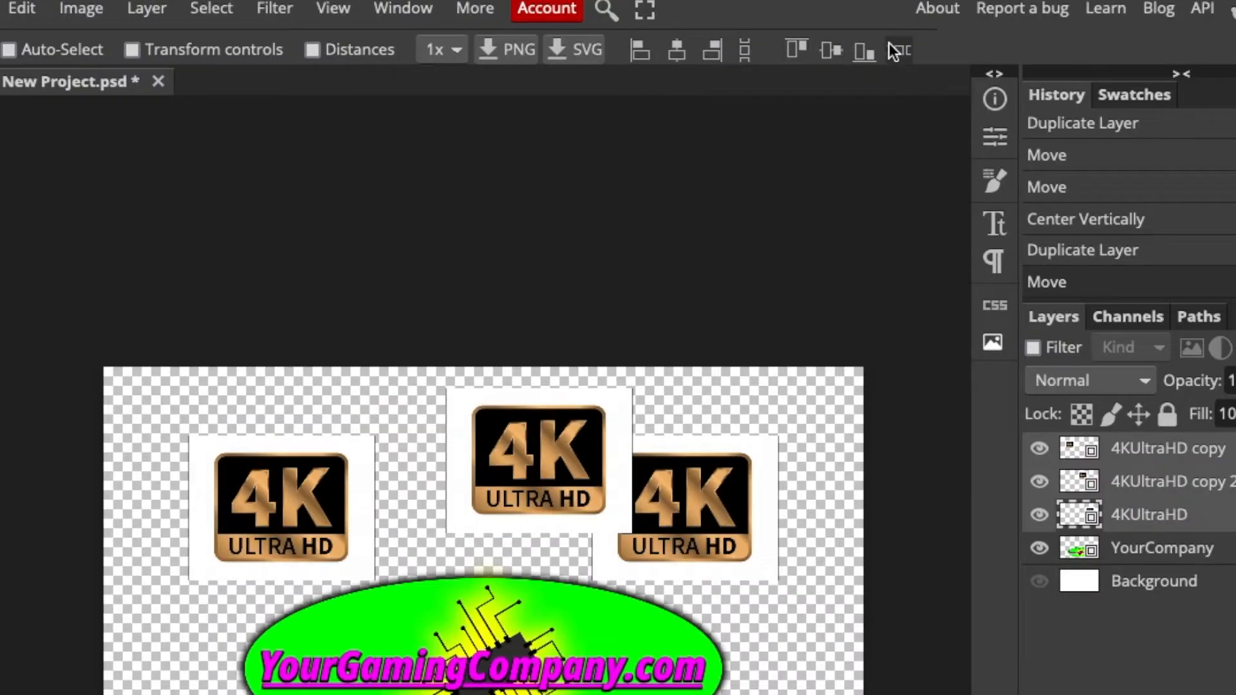
pyautogui.click(578, 101)
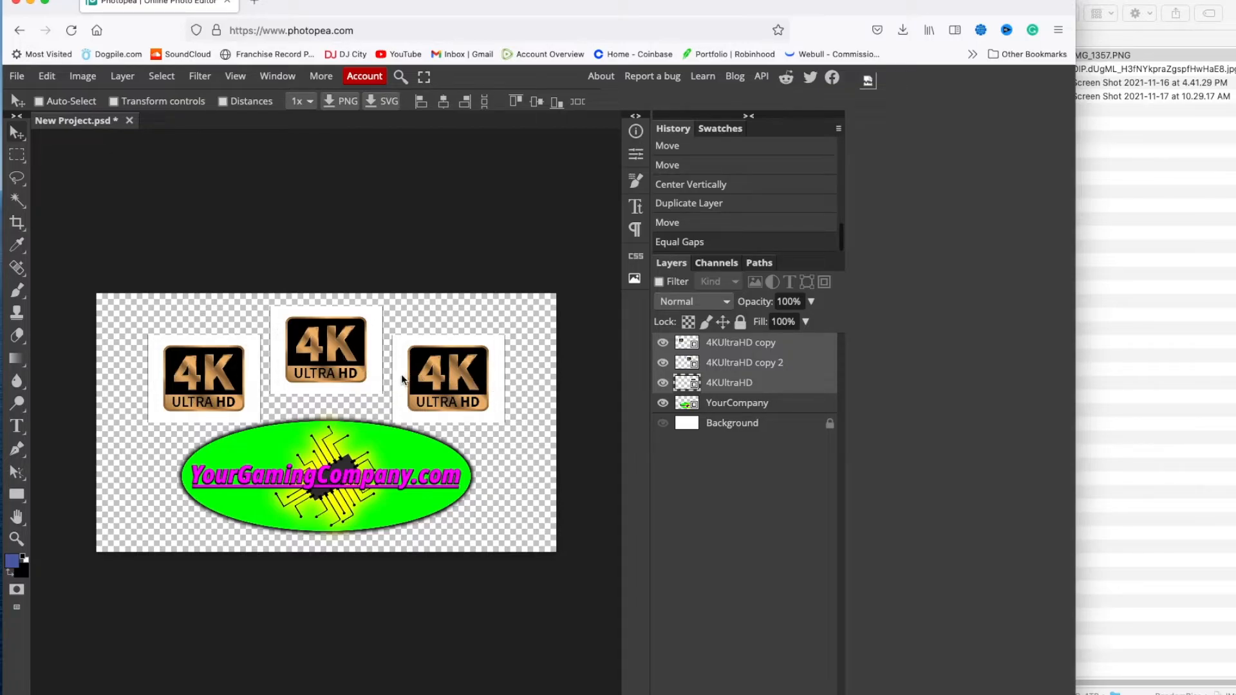
# Move the YourCompany logo lower on the canvas and delete the 4KUltraHD copy and 4KUltraHD copy 2 layers.
pyautogui.click(727, 403)
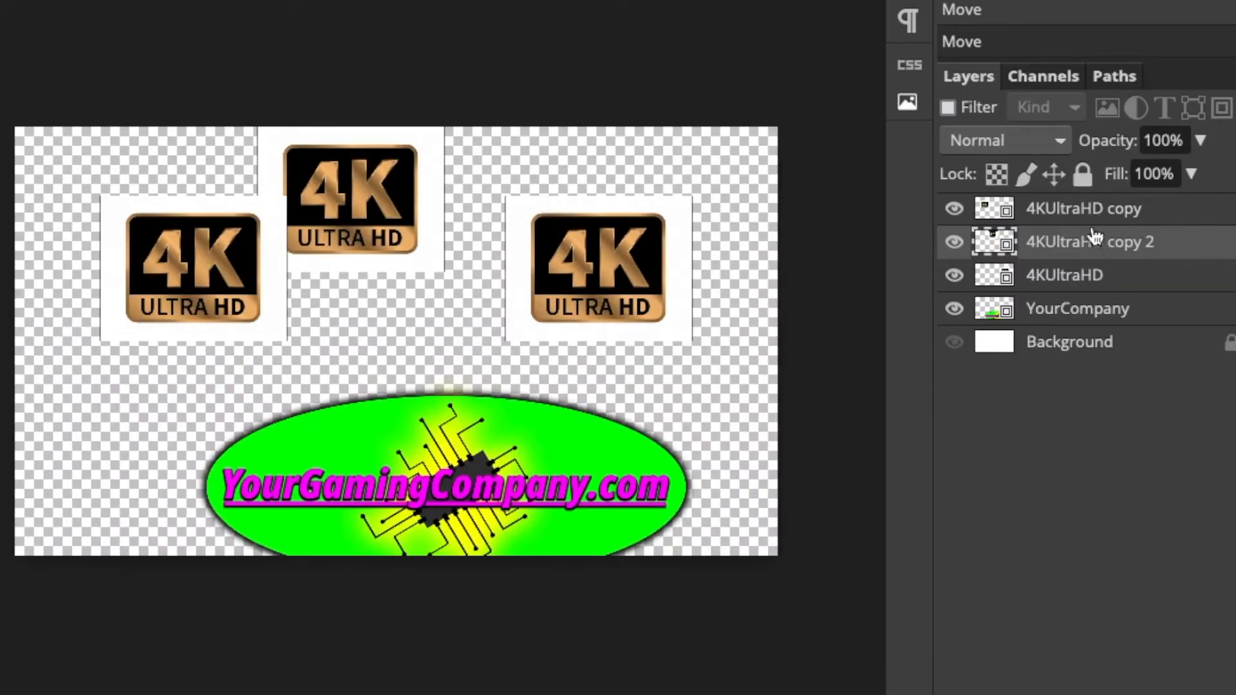
pyautogui.keyDown('ctrl'); pyautogui.click(1091, 209); pyautogui.keyUp('ctrl')
pyautogui.rightClick(1091, 209)
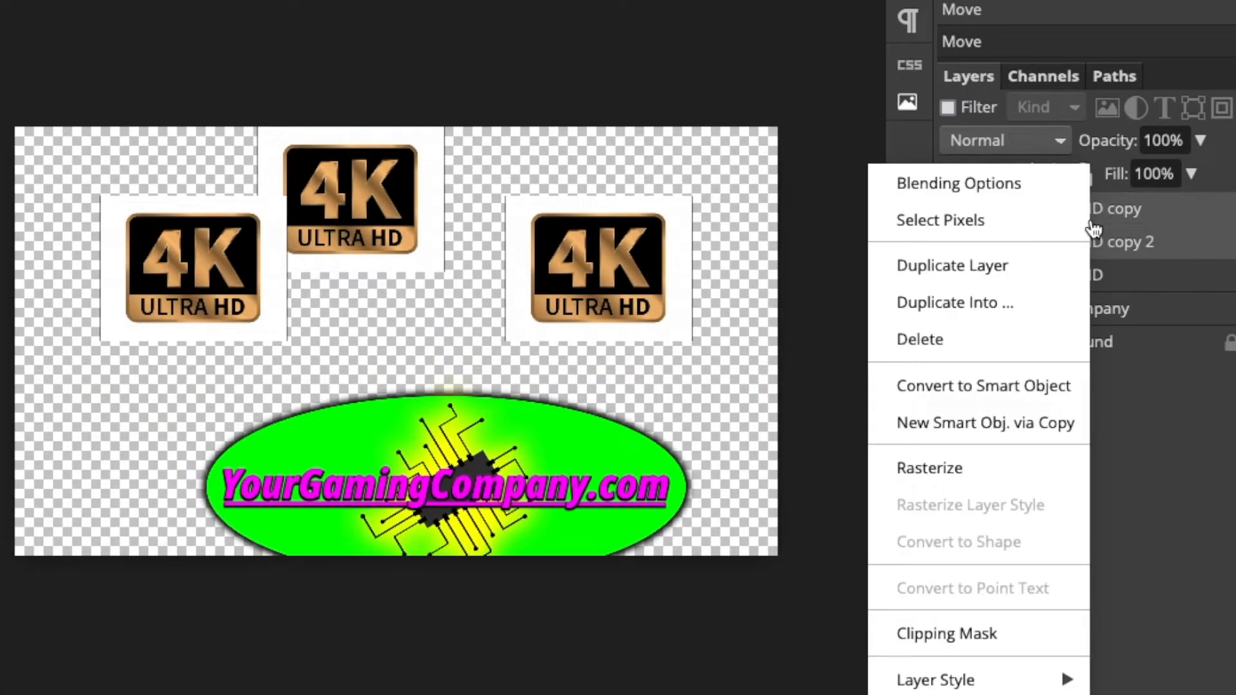
pyautogui.click(990, 337)
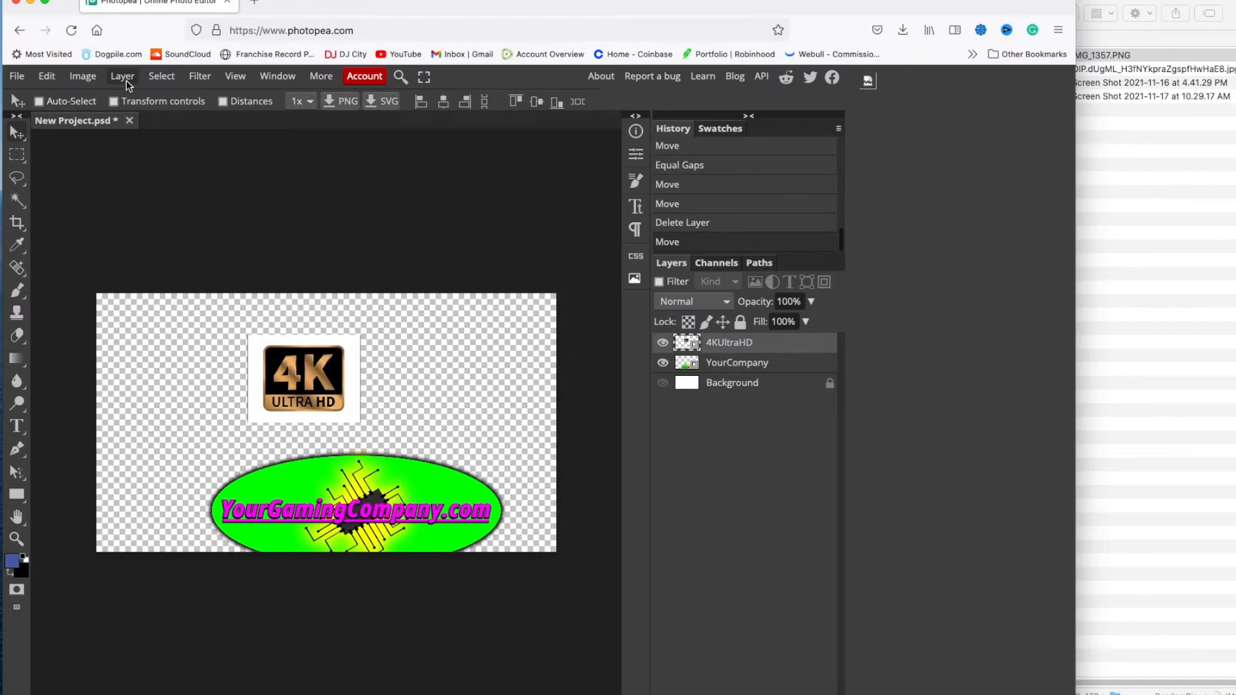
# Move the 4K logo toward the canvas's upper left and duplicate its layer, placing the copy at the upper right corner.
pyautogui.click(123, 77)
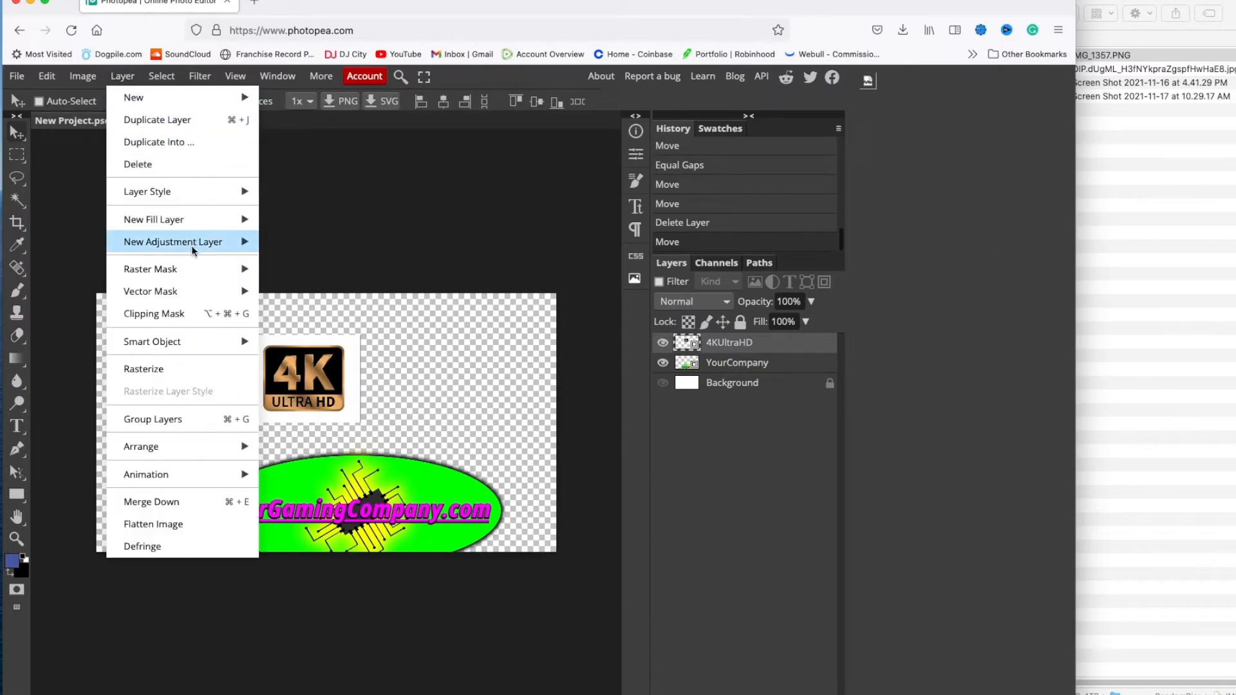
pyautogui.moveTo(275, 361); pyautogui.dragTo(215, 353)
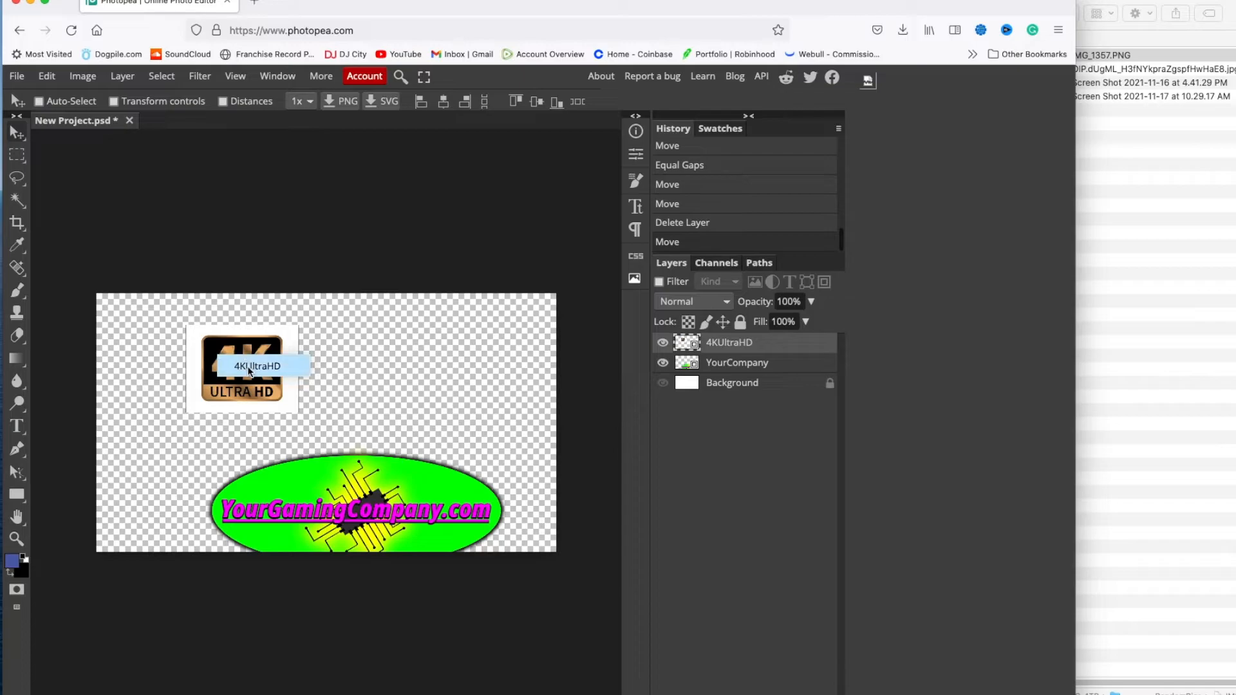
pyautogui.rightClick(738, 341)
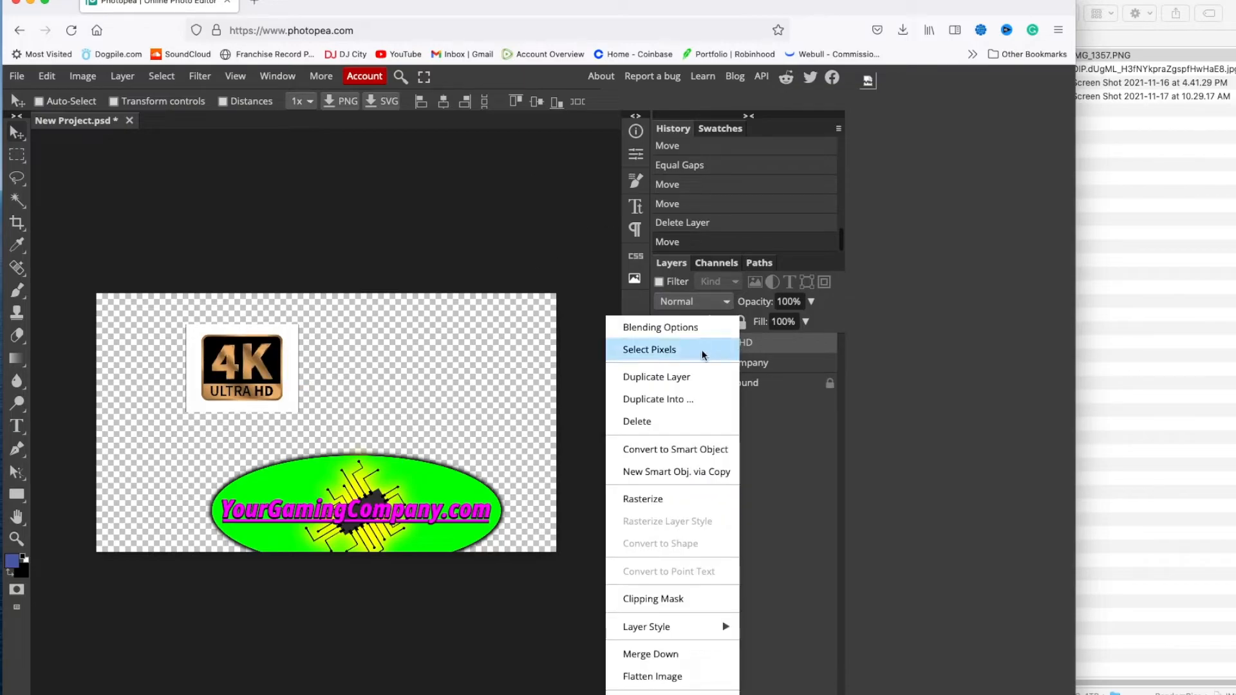
pyautogui.click(690, 377)
pyautogui.moveTo(270, 375); pyautogui.dragTo(565, 342)
# Rasterize the 4KUltraHD layer and nudge it slightly.
pyautogui.click(122, 76)
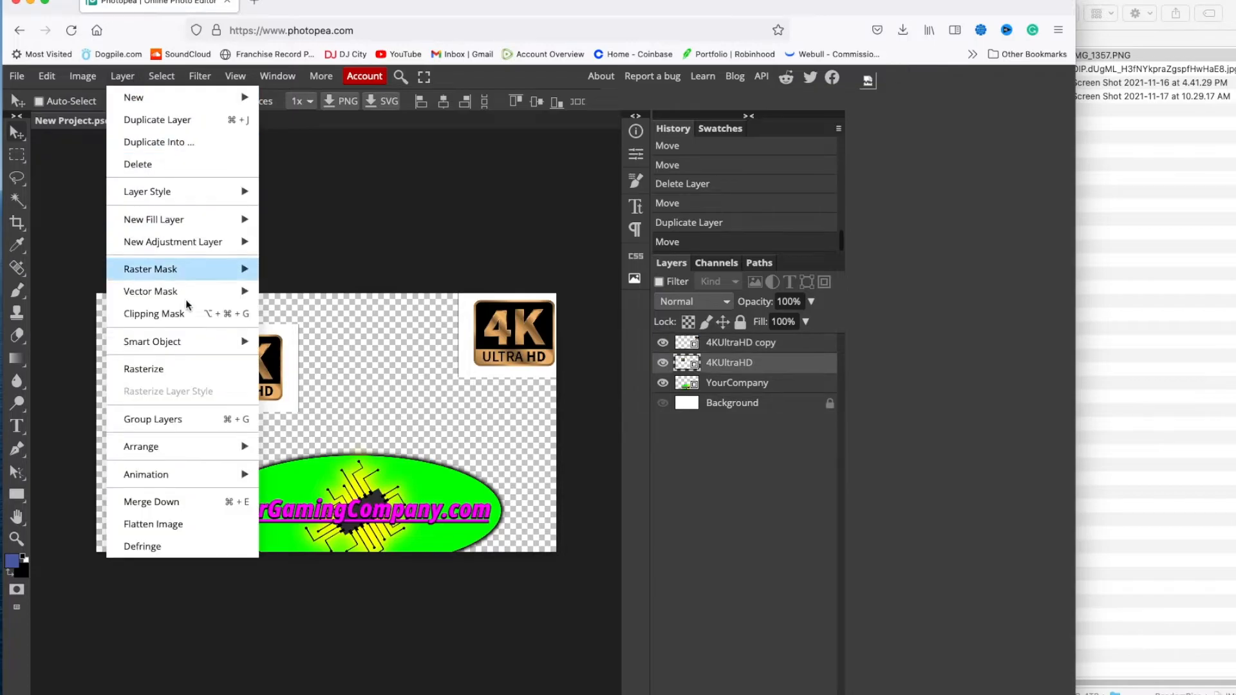
pyautogui.click(187, 368)
pyautogui.moveTo(304, 258); pyautogui.dragTo(306, 257)
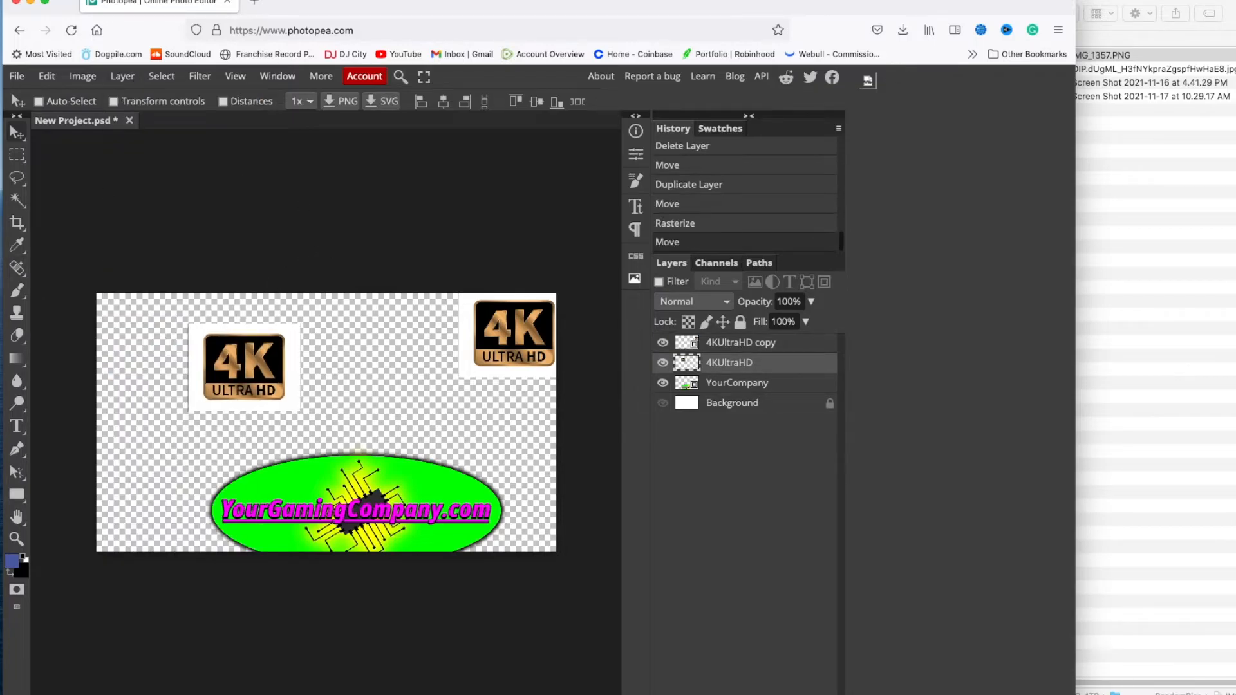
# Erase parts of the rasterized 4K logo with a 200 px eraser and undo both strokes.
pyautogui.click(18, 336)
pyautogui.click(45, 102)
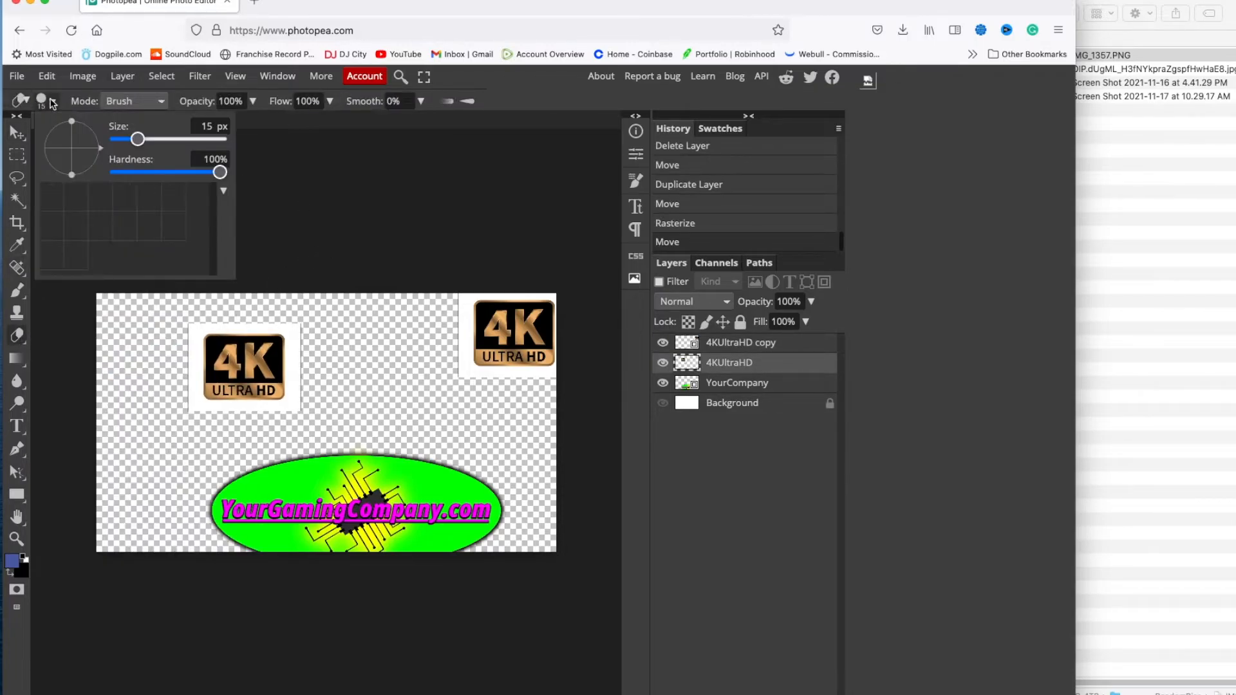
pyautogui.moveTo(138, 139); pyautogui.dragTo(173, 139)
pyautogui.click(251, 226)
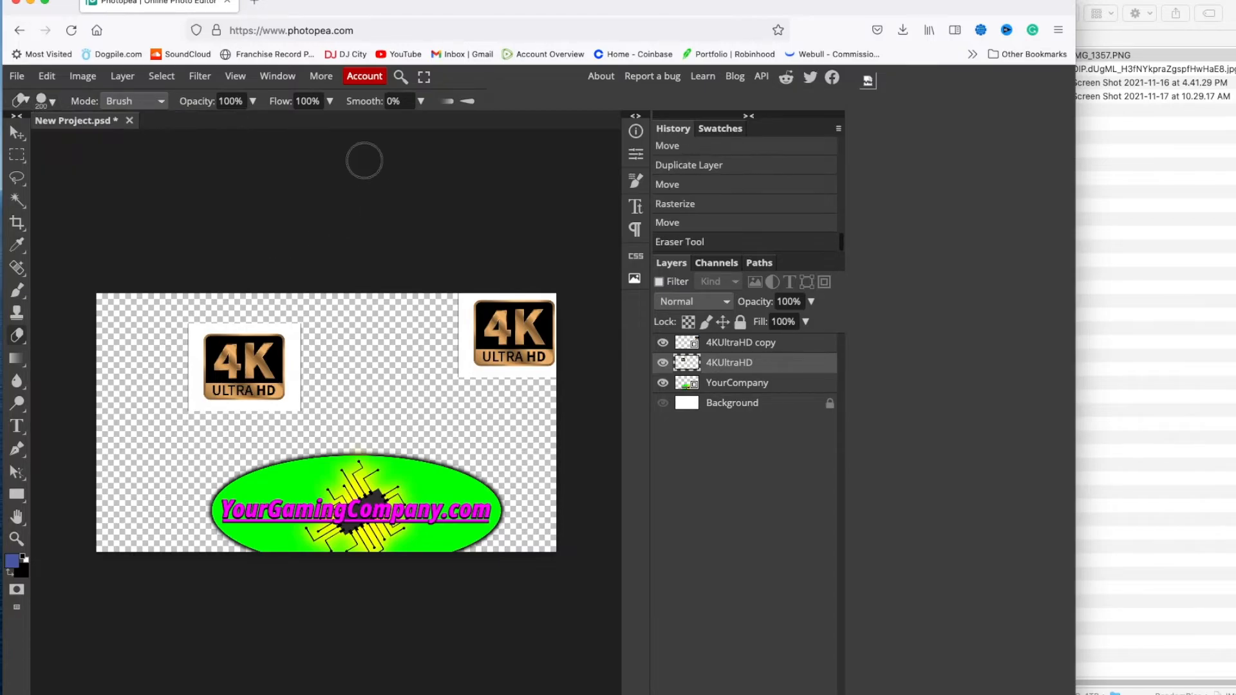
pyautogui.moveTo(257, 367)
pyautogui.mouseDown()
pyautogui.moveTo(206, 359)
pyautogui.moveTo(238, 328)
pyautogui.moveTo(284, 321)
pyautogui.moveTo(314, 352)
pyautogui.moveTo(299, 377)
pyautogui.moveTo(245, 403)
pyautogui.mouseUp()
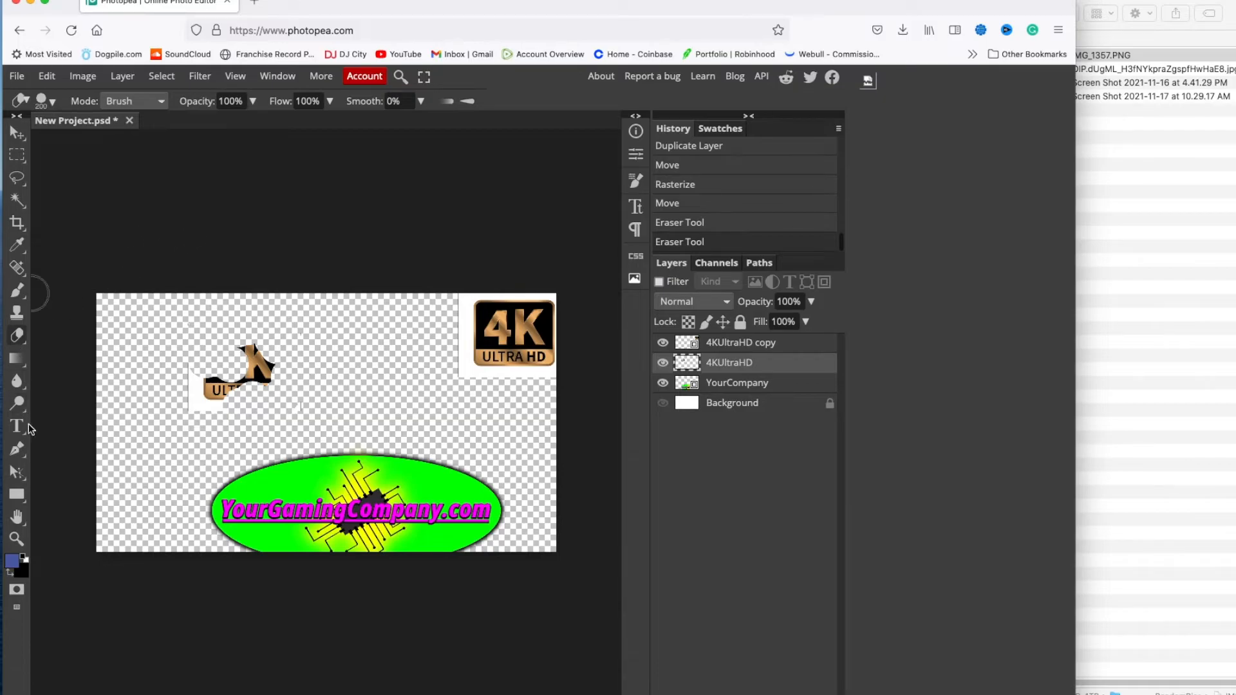
pyautogui.press('super+z')
pyautogui.press('super+z')
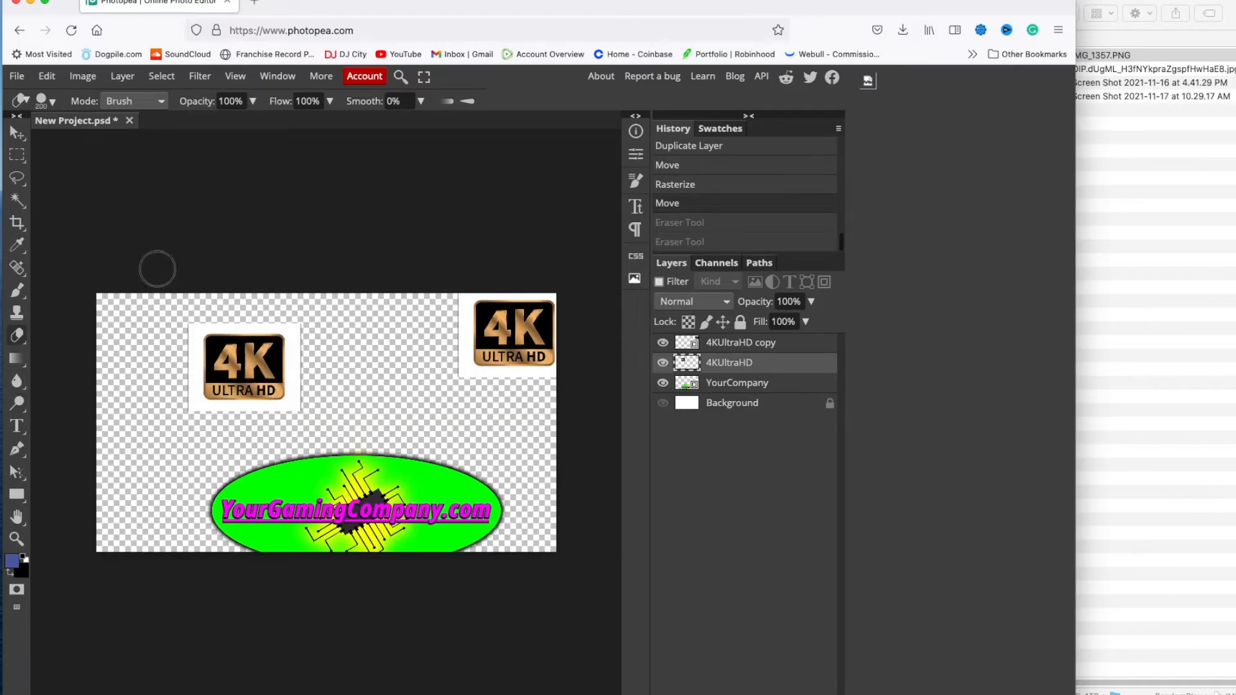
# Paint several blue dots on the 4KUltraHD layer around the upper right logo with an enlarged brush.
pyautogui.click(18, 293)
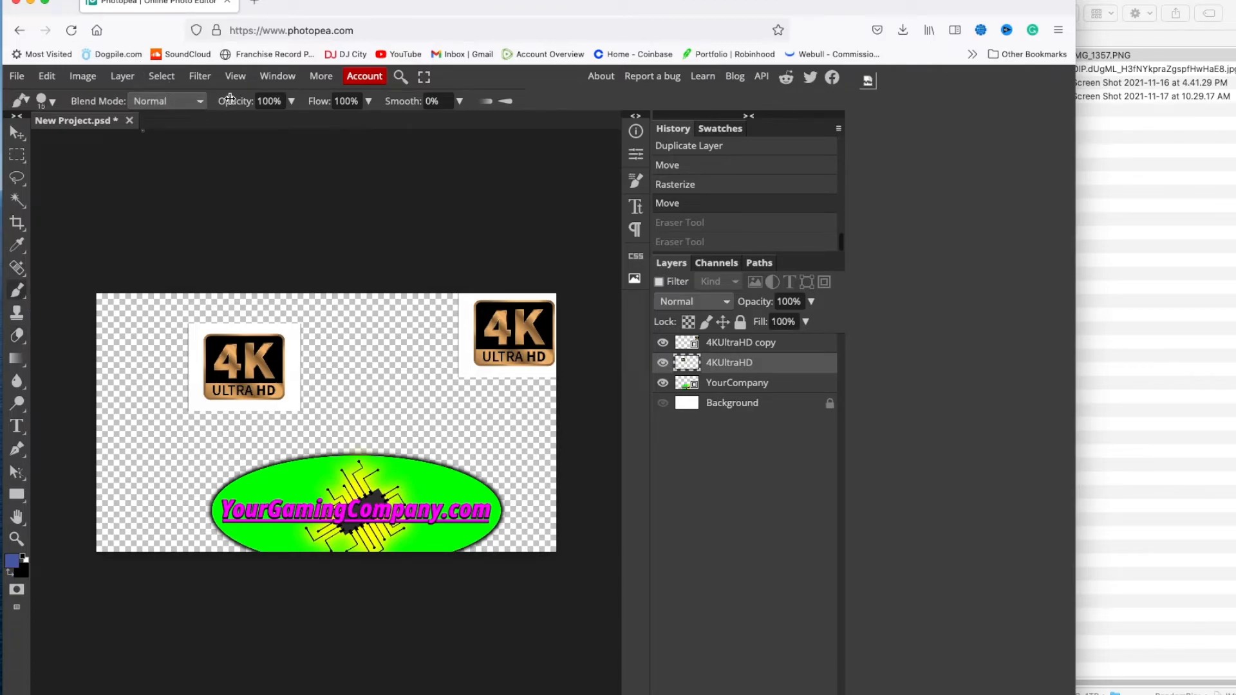
pyautogui.click(51, 104)
pyautogui.moveTo(115, 141); pyautogui.dragTo(148, 140)
pyautogui.click(296, 198)
pyautogui.click(470, 338)
pyautogui.click(481, 347)
pyautogui.click(479, 352)
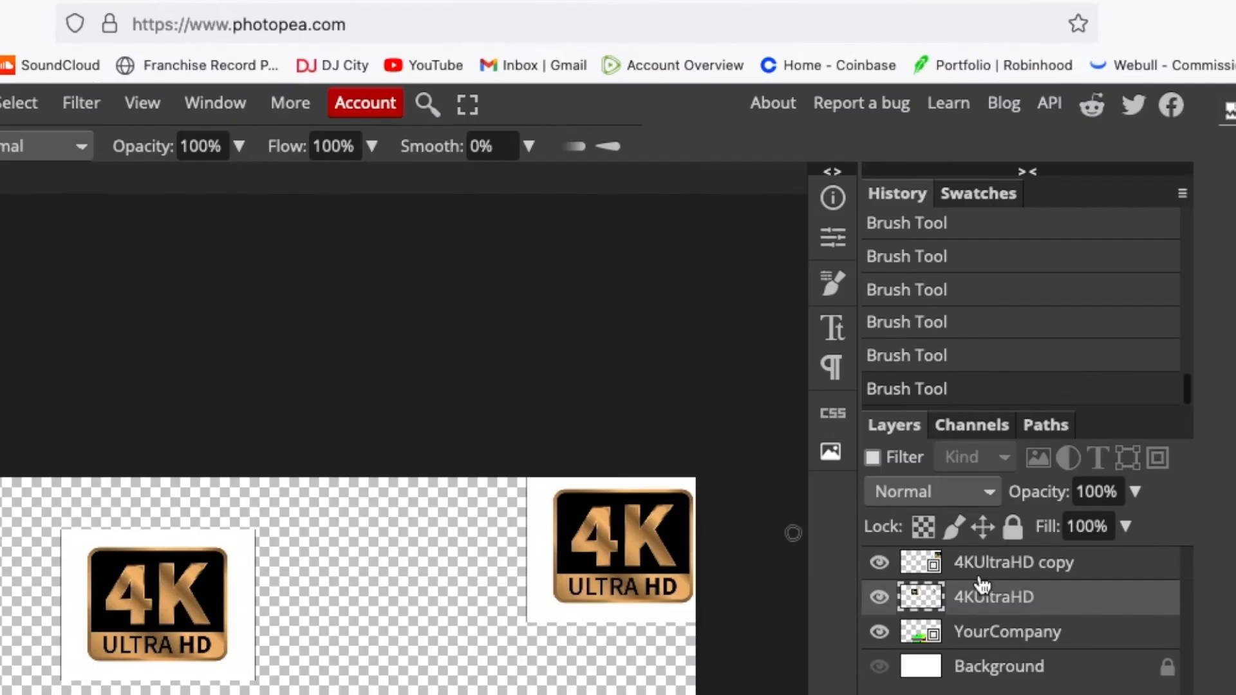
# Rasterize the 4KUltraHD copy layer and brush a blue stroke over its logo.
pyautogui.click(991, 566)
pyautogui.click(635, 563)
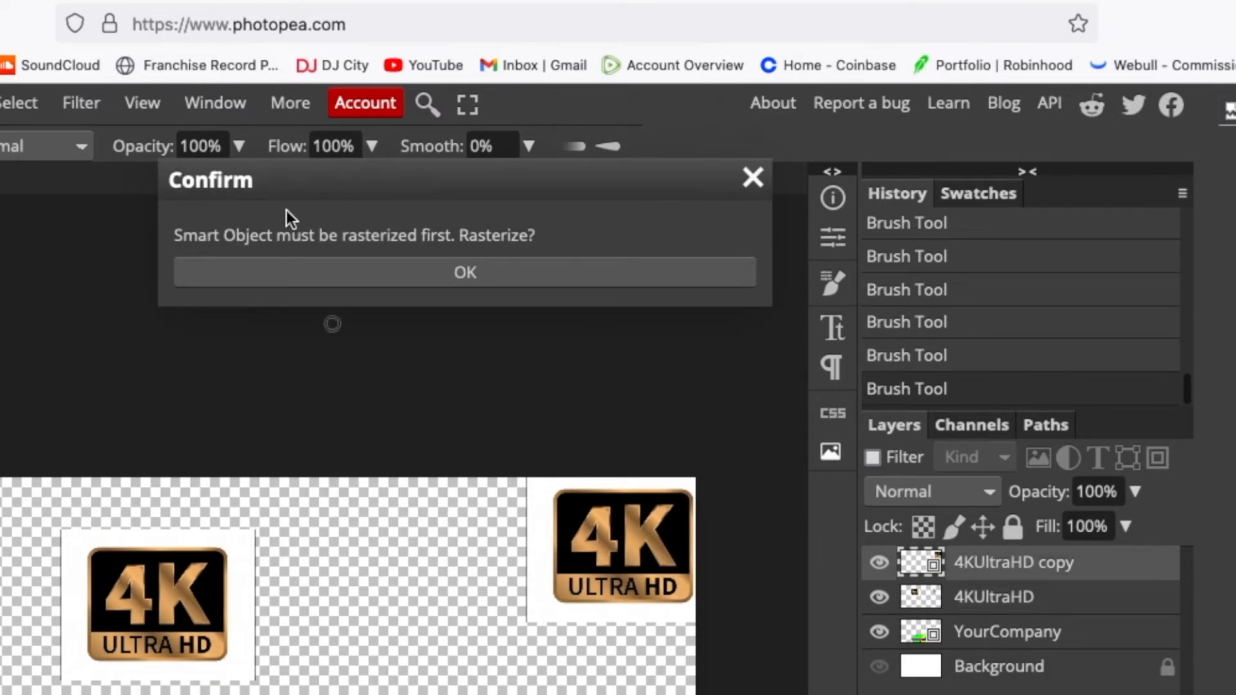
pyautogui.click(501, 269)
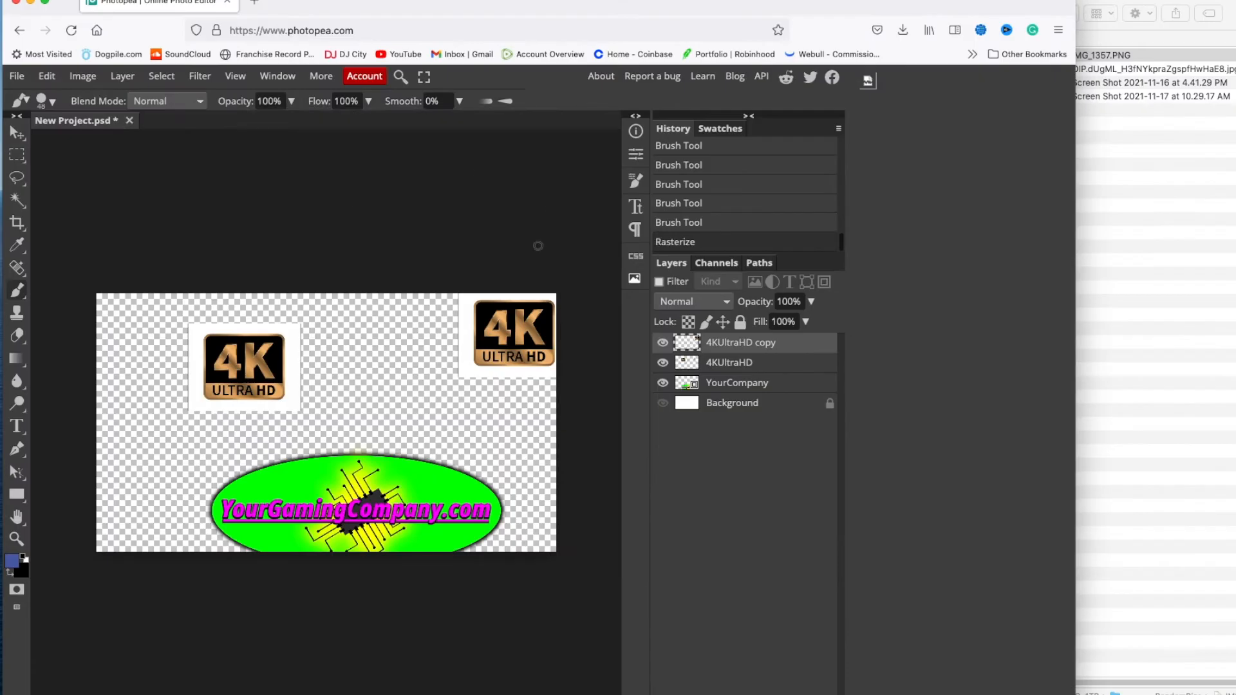
pyautogui.moveTo(497, 326)
pyautogui.mouseDown()
pyautogui.moveTo(465, 353)
pyautogui.moveTo(511, 322)
pyautogui.mouseUp()
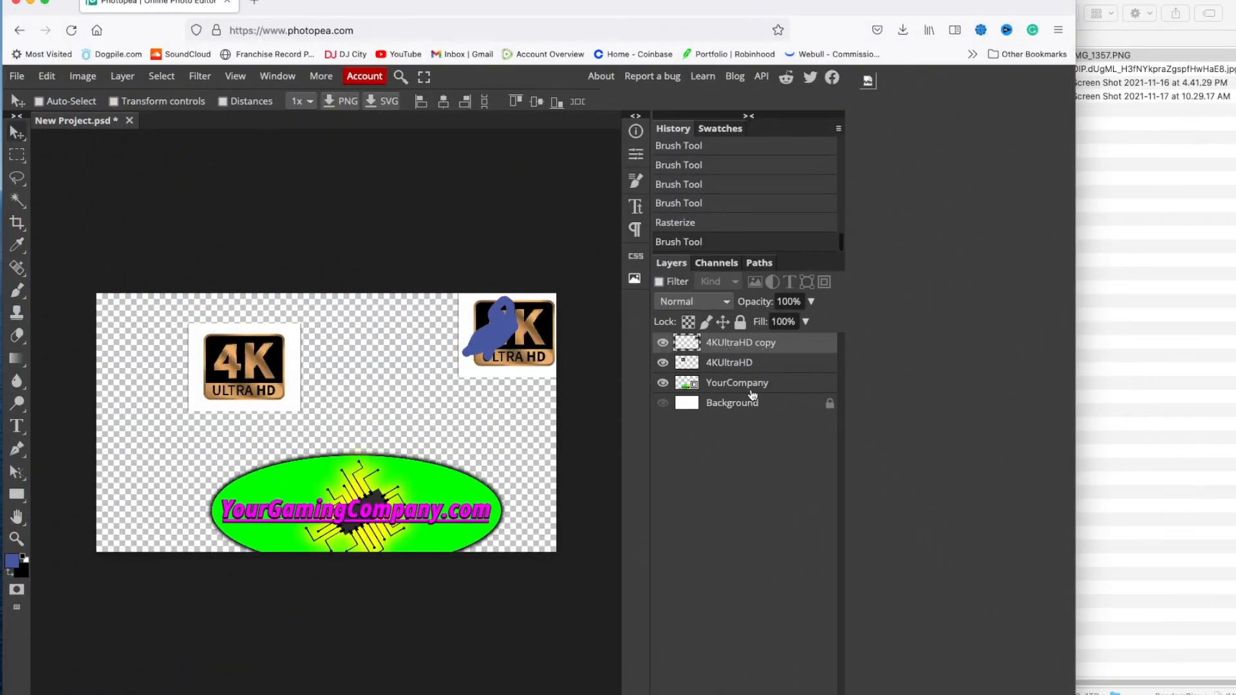
# Delete the painted 4KUltraHD copy layer.
pyautogui.rightClick(734, 346)
pyautogui.click(629, 421)
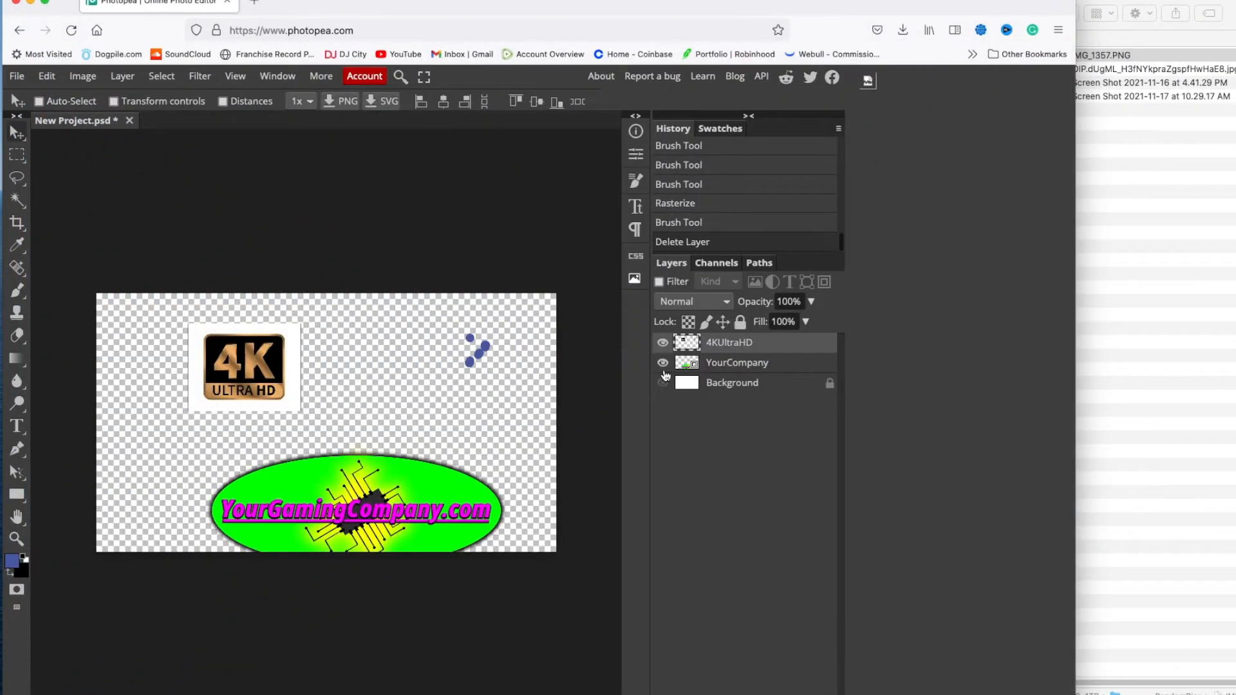
# Move the YourCompany logo up fully into the canvas and shift the 4KUltraHD layer up and left.
pyautogui.moveTo(417, 509); pyautogui.dragTo(417, 451)
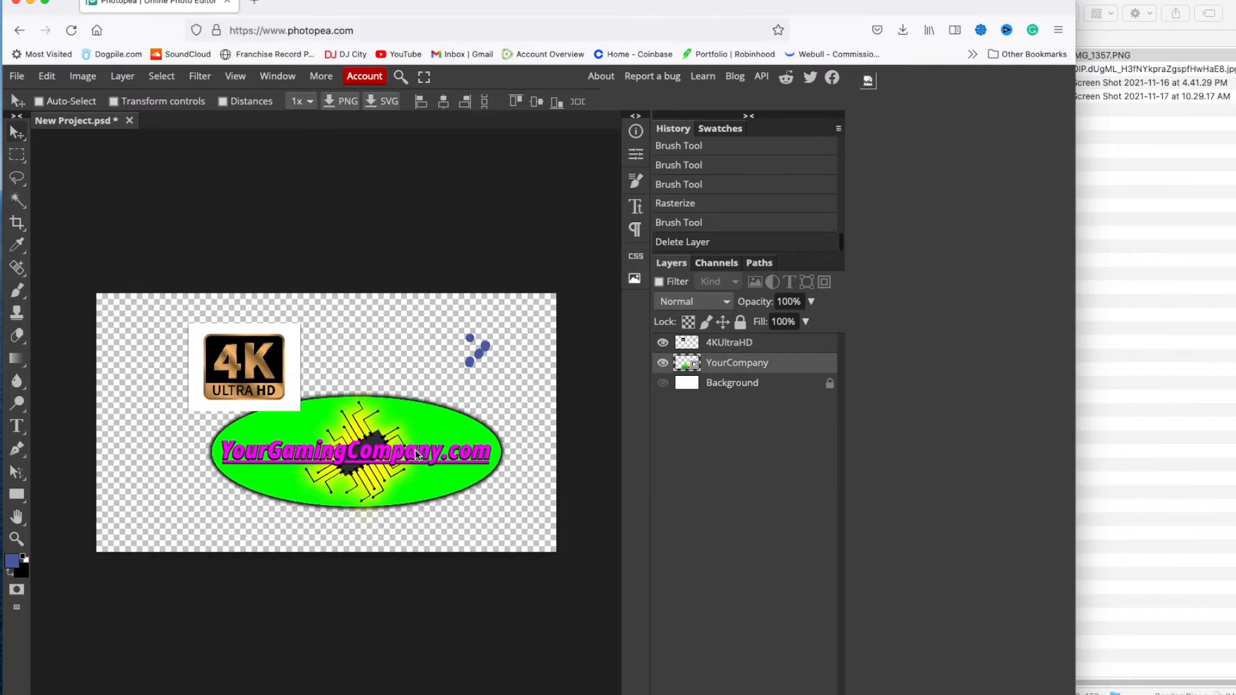
pyautogui.click(761, 344)
pyautogui.moveTo(249, 367); pyautogui.dragTo(204, 349)
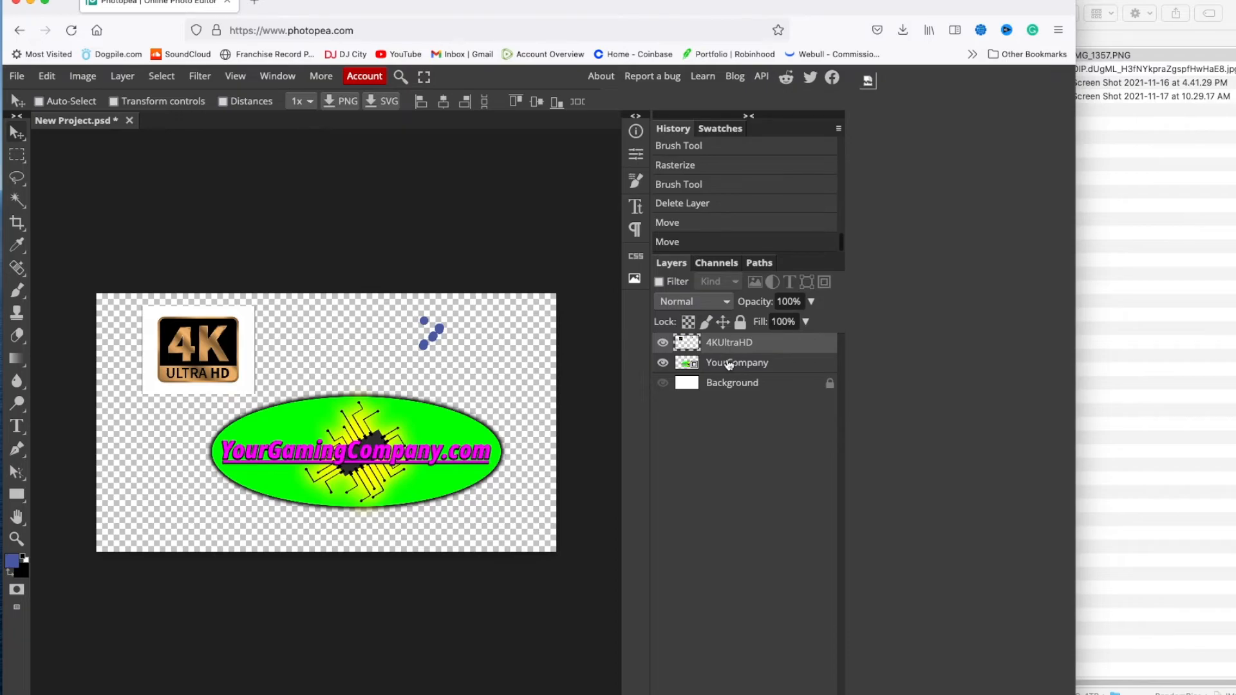
# Group the 4KUltraHD and YourCompany layers and move the whole group to a new spot on the canvas.
pyautogui.keyDown('shift'); pyautogui.click(724, 363); pyautogui.keyUp('shift')
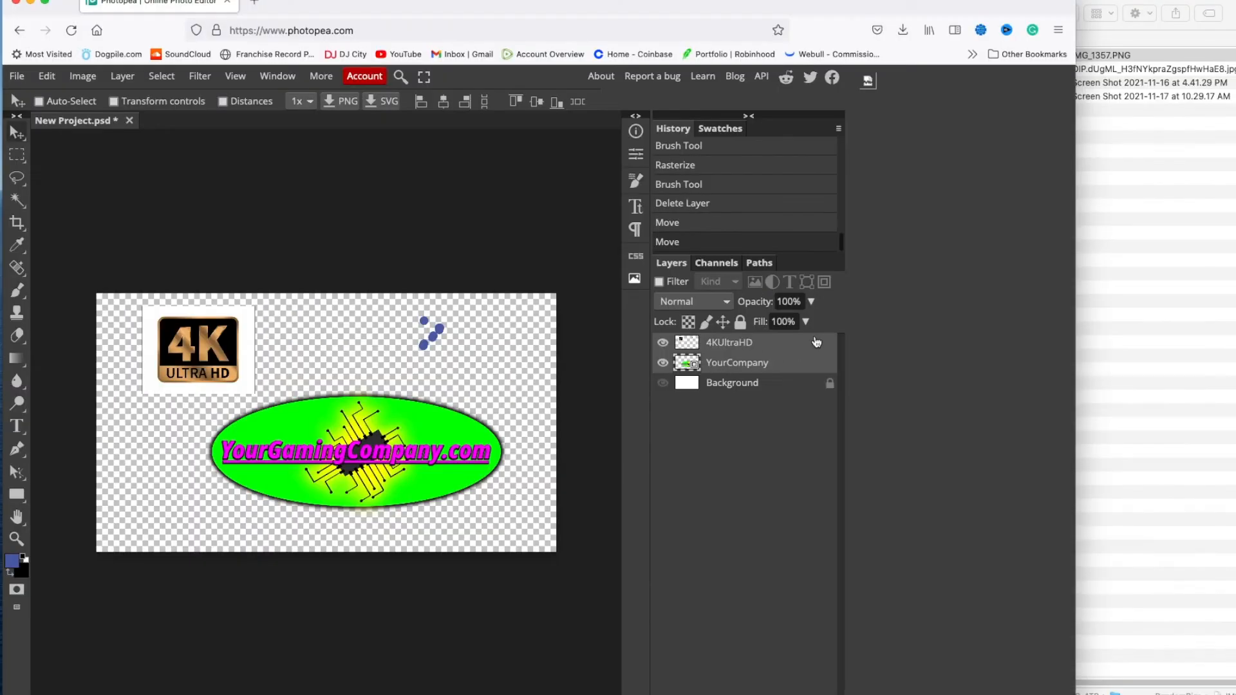
pyautogui.click(122, 75)
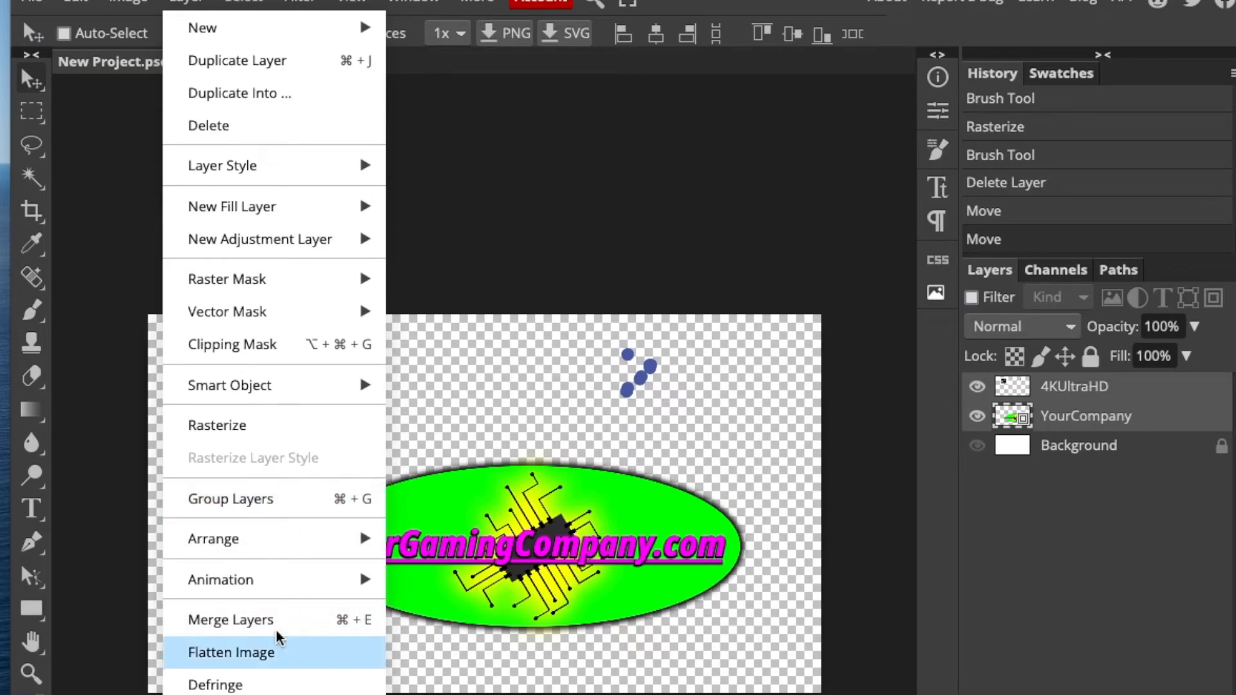
pyautogui.click(232, 499)
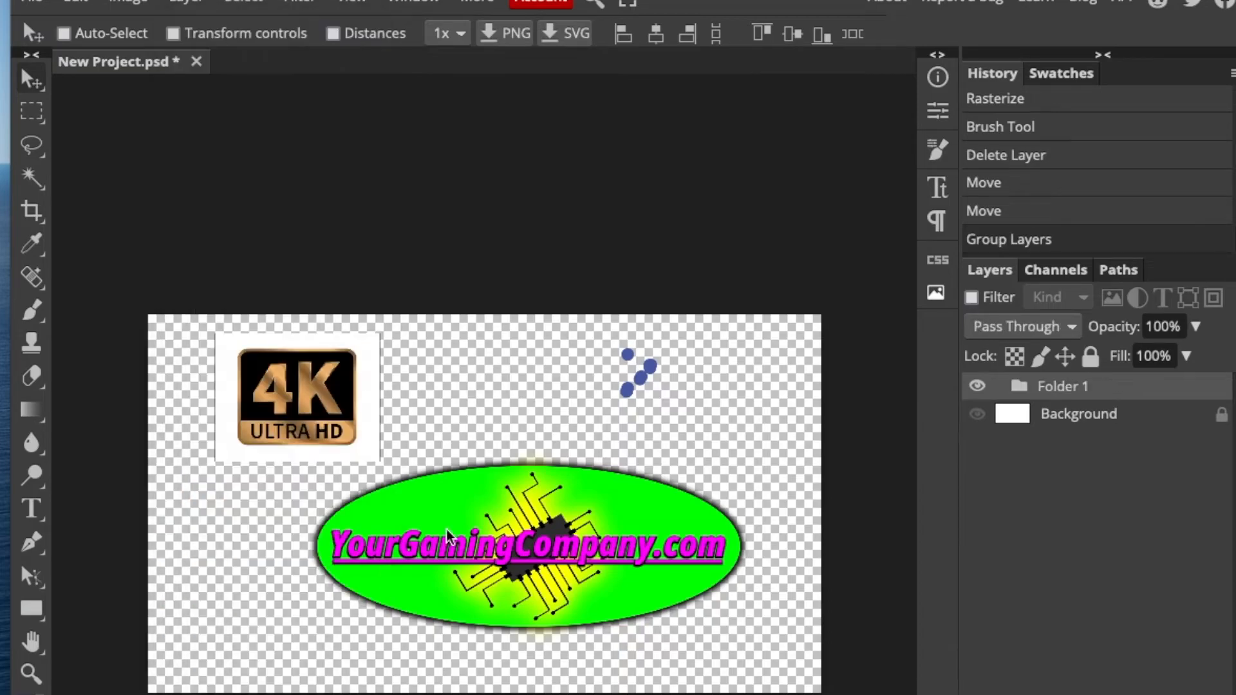
pyautogui.moveTo(266, 363); pyautogui.dragTo(325, 437)
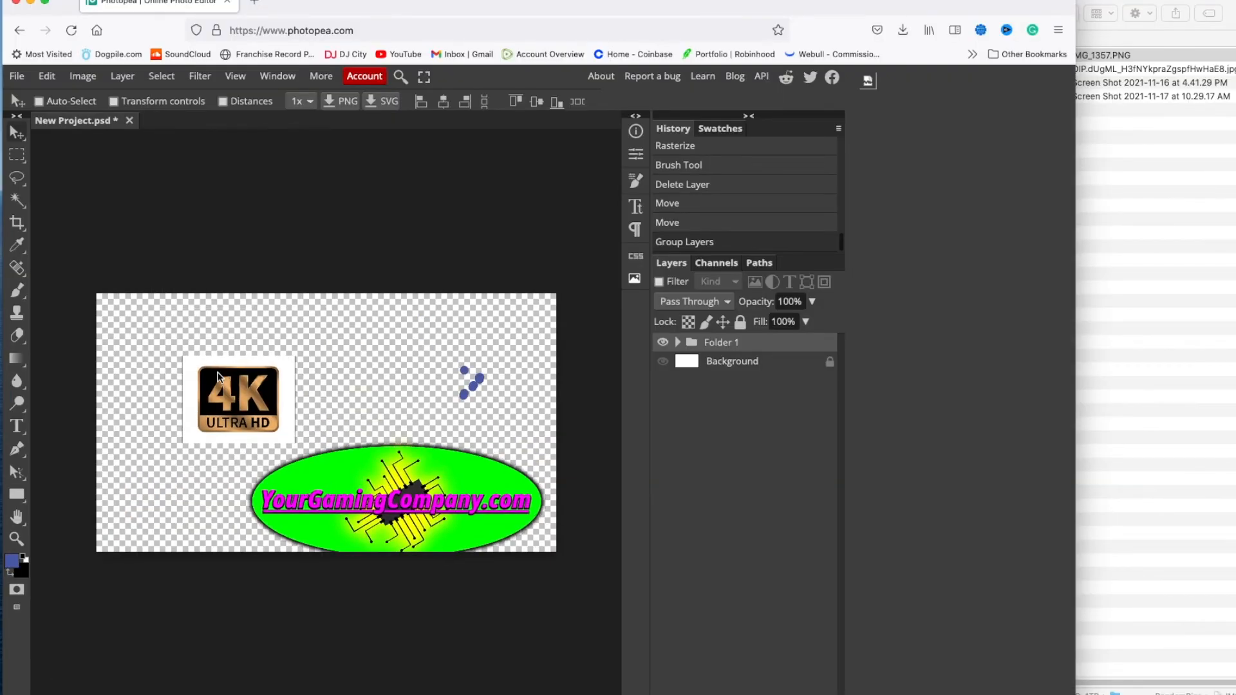
pyautogui.moveTo(218, 377); pyautogui.dragTo(199, 336)
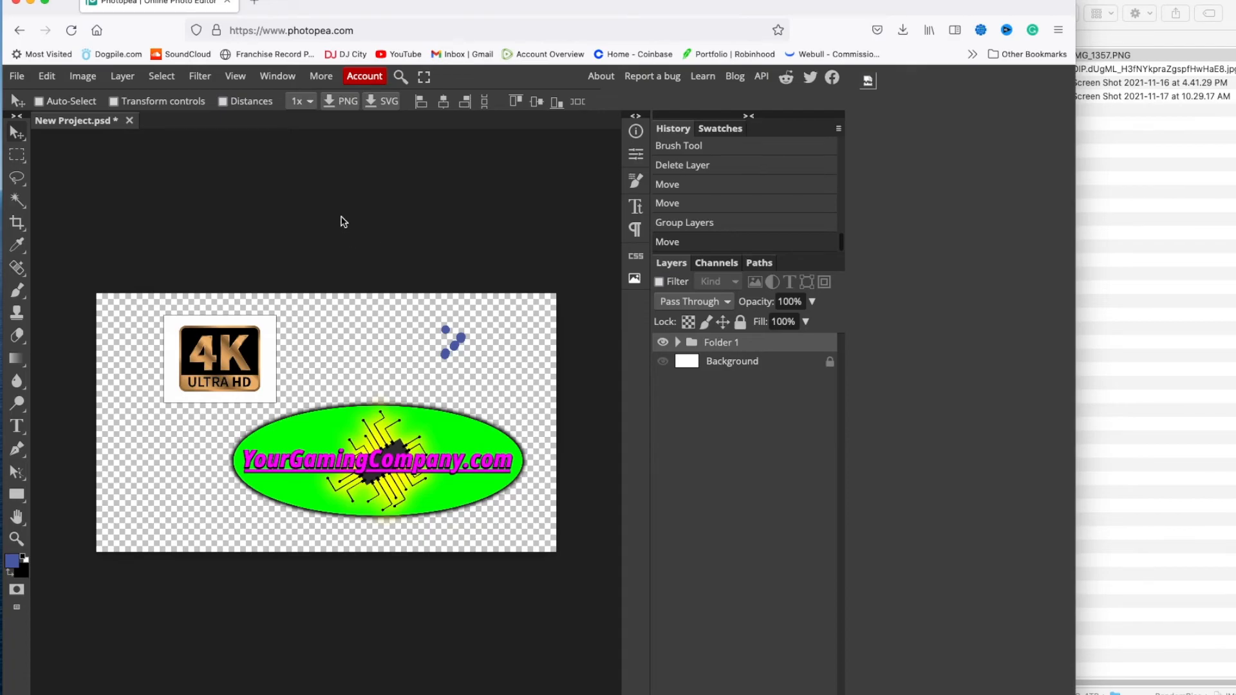
# Undo the layer grouping and logo moves, and reposition the 4KUltraHD layer in the canvas's upper left.
pyautogui.press('super+z')
pyautogui.press('super+z')
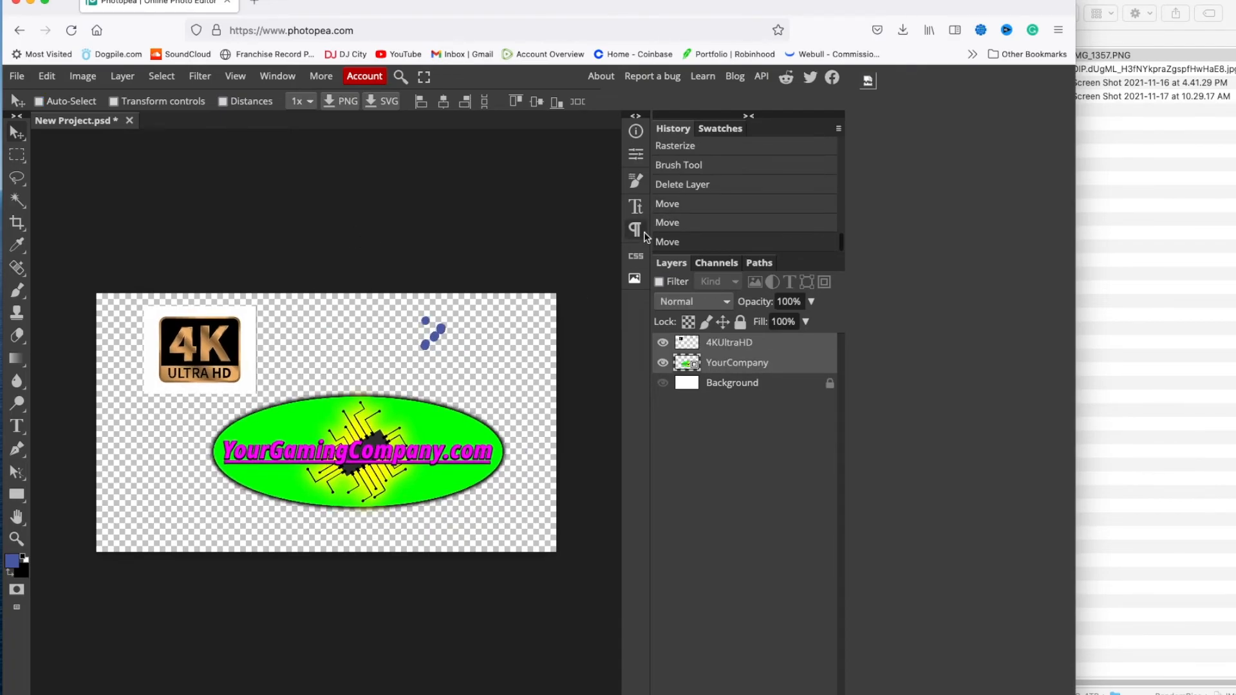
pyautogui.press('super+shift+z')
pyautogui.moveTo(256, 352); pyautogui.dragTo(240, 327)
pyautogui.moveTo(311, 479); pyautogui.dragTo(276, 485)
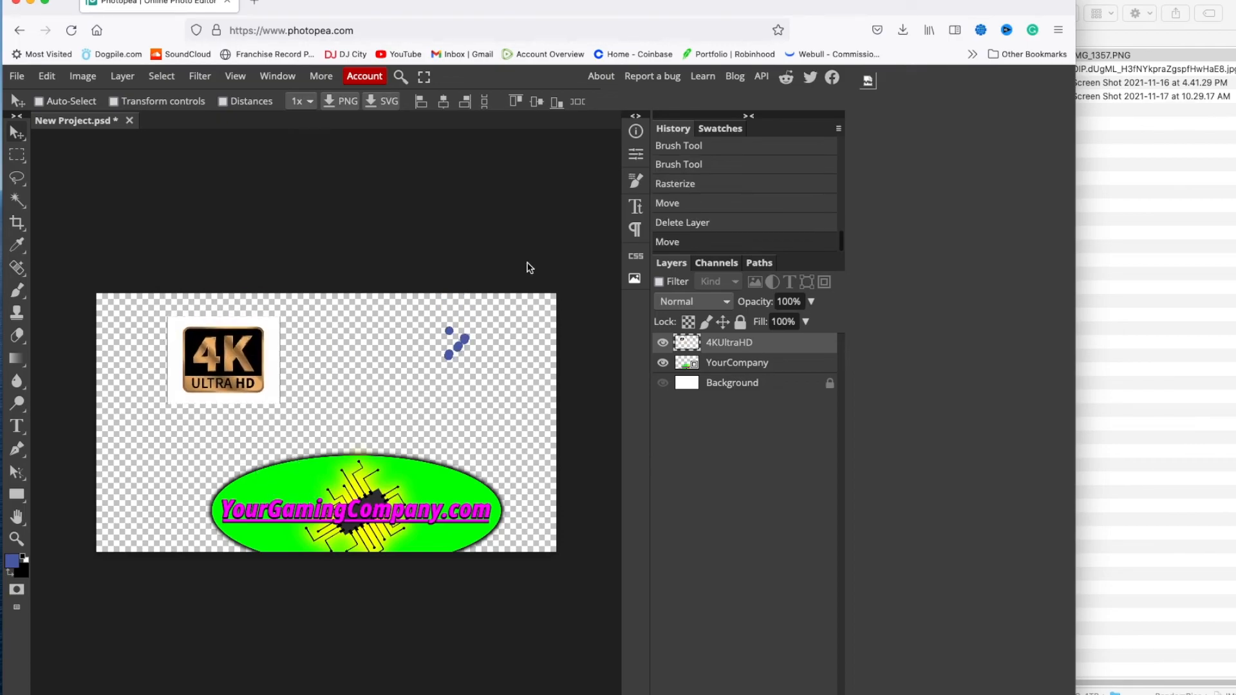